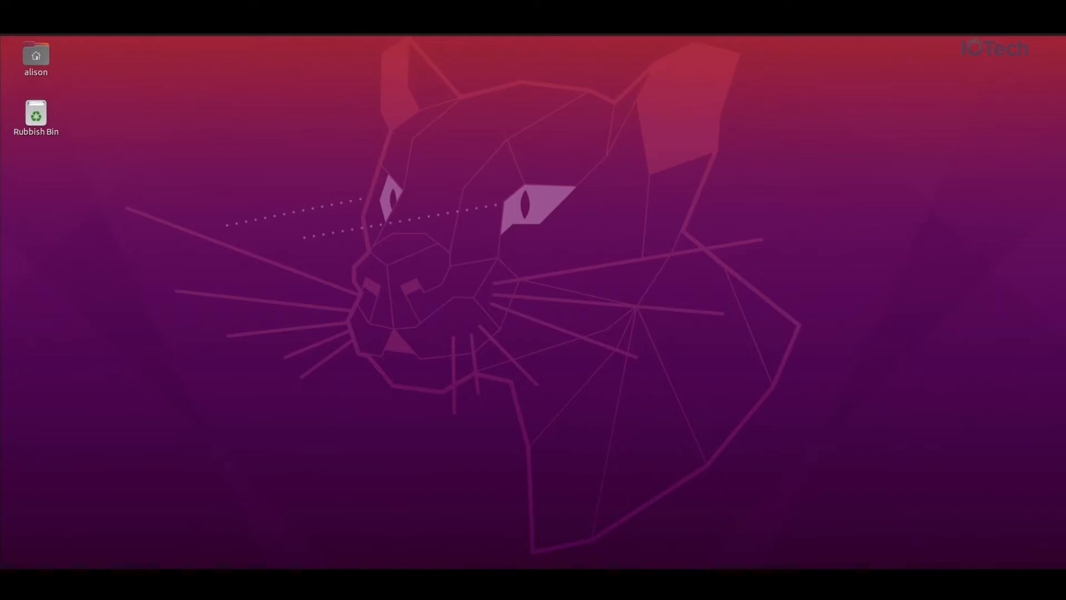
Run 'edgexpert images version' to list the installed Edge Xpert images, mostly at 1.8.0.
left_click(1, 293)
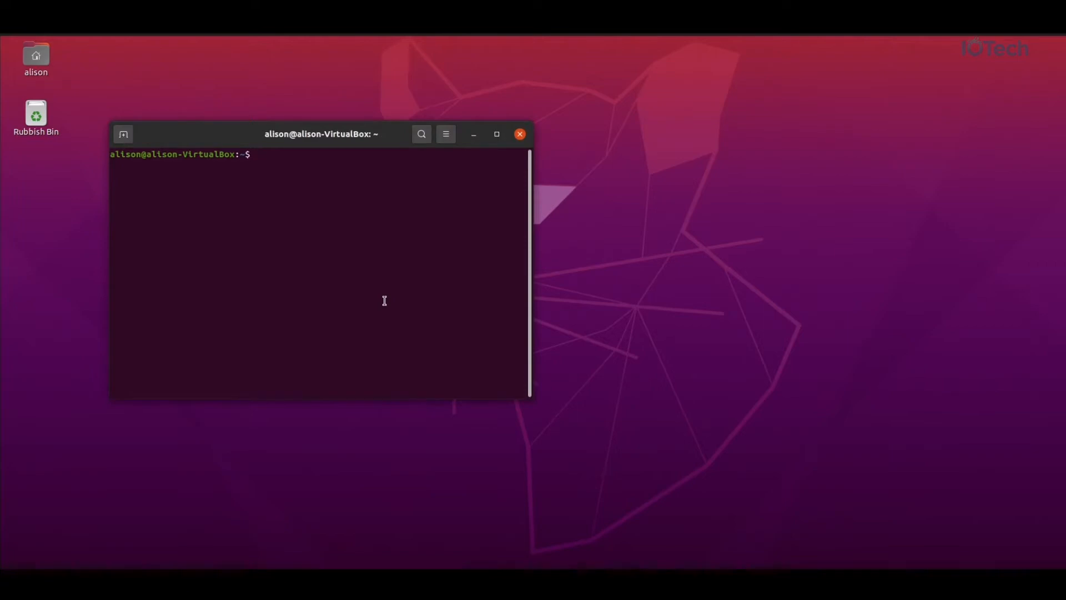
type("edgexpert images ves")
key("BackSpace")
type("rsion")
key("Return")
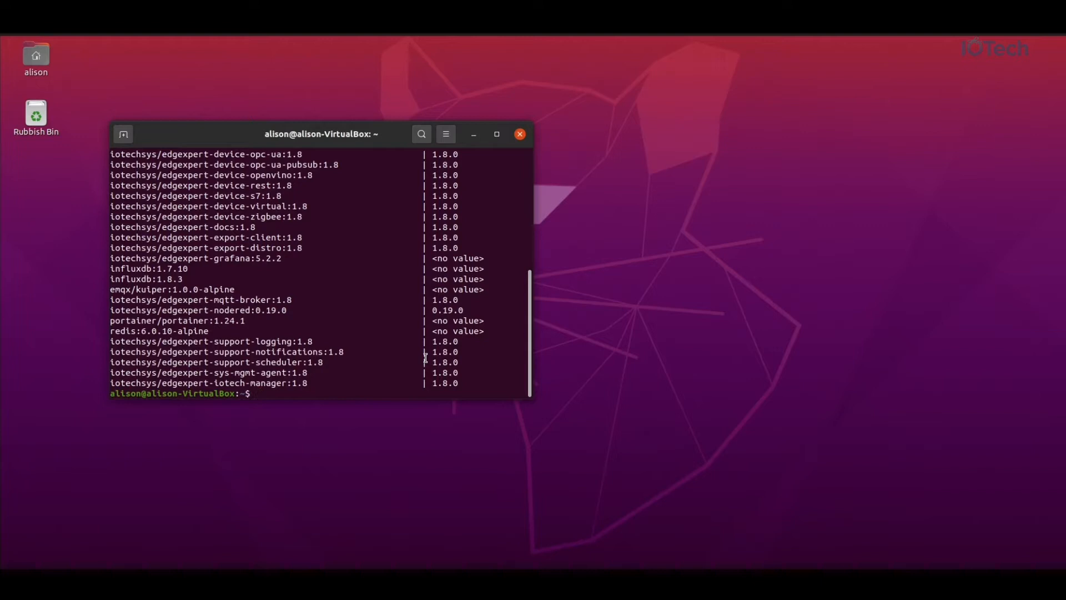
left_click(628, 552)
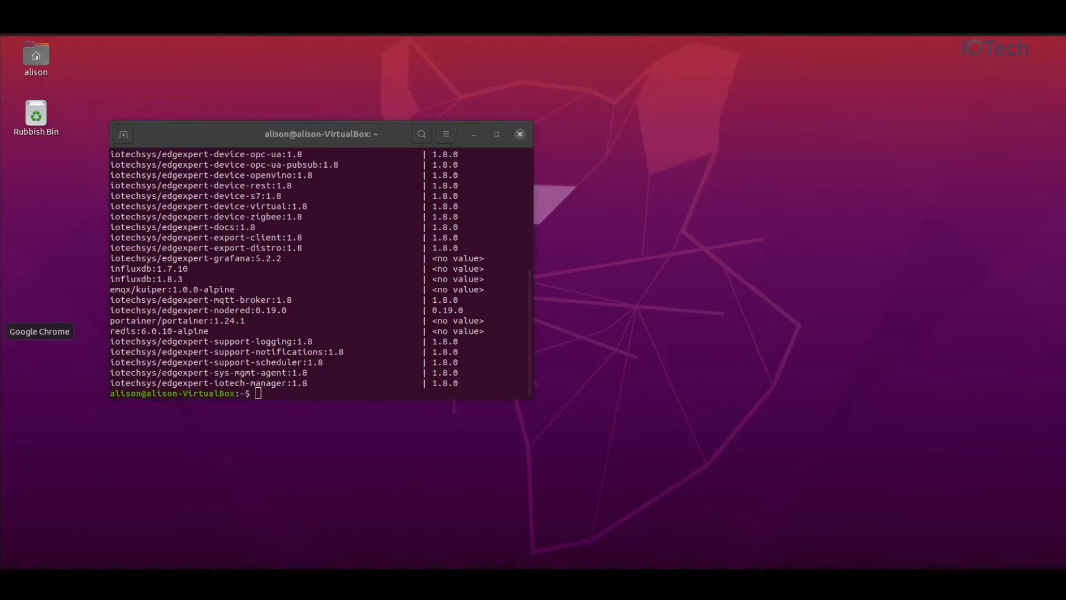
left_click(1, 332)
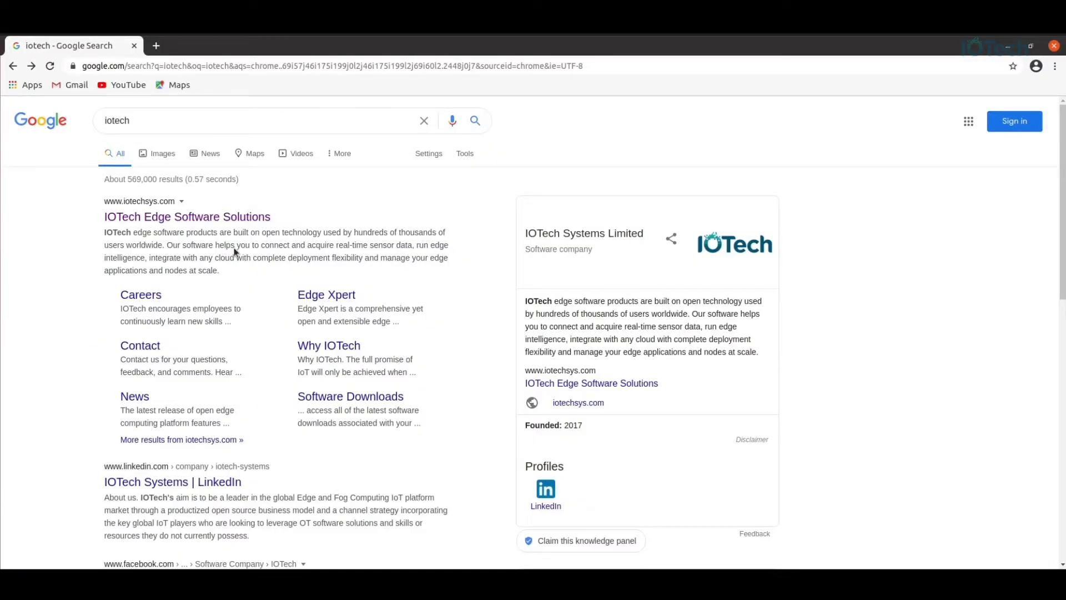
Search the IOTech support portal for 'install', open the Installing Edge Xpert article, then minimize the browser.
left_click(233, 219)
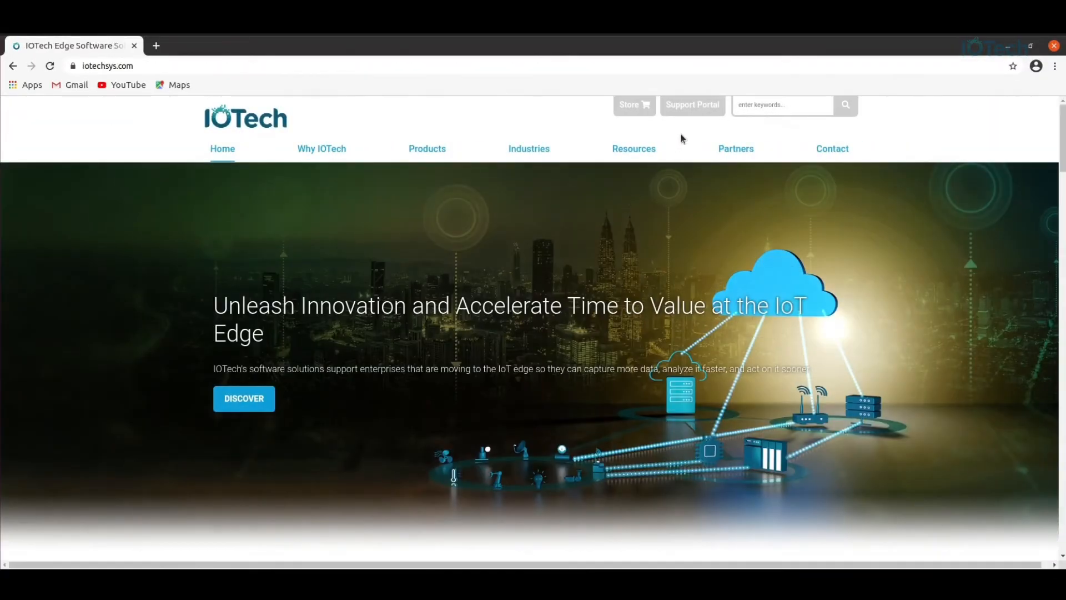
left_click(694, 107)
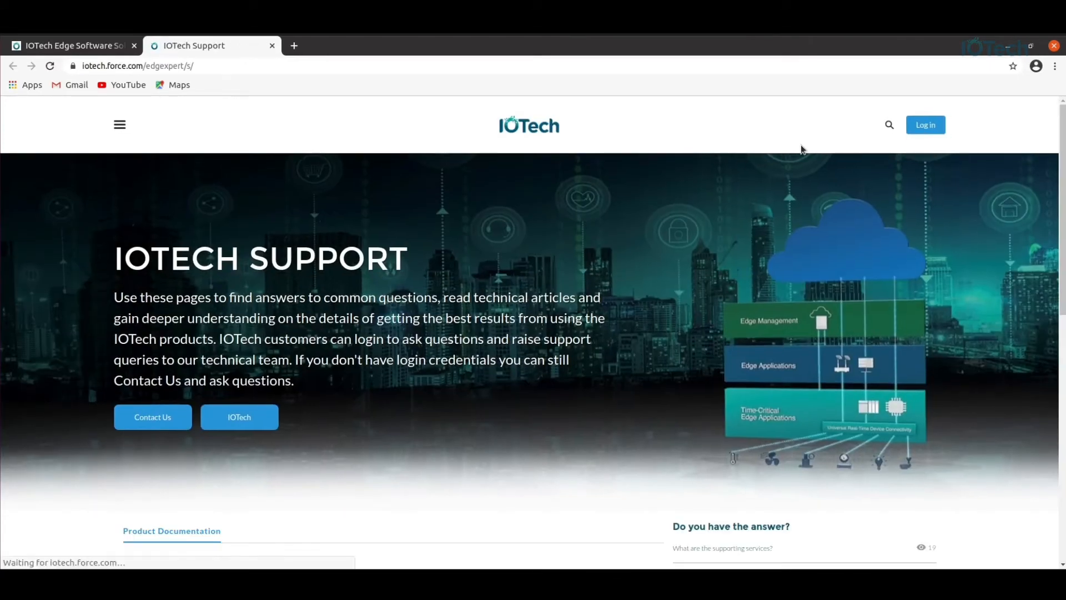
left_click(890, 127)
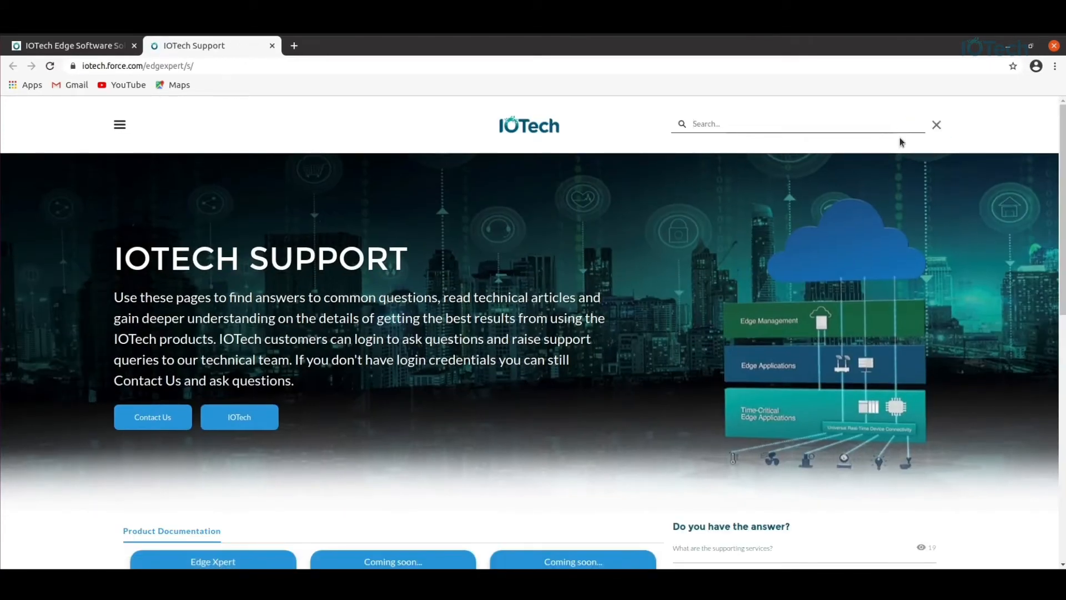
type("install")
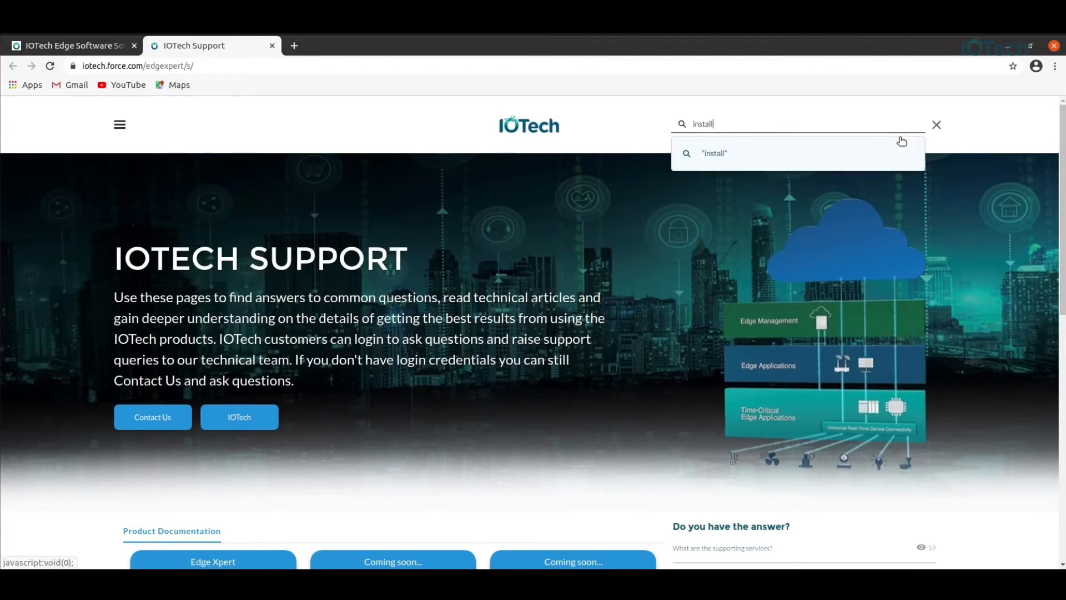
left_click(902, 141)
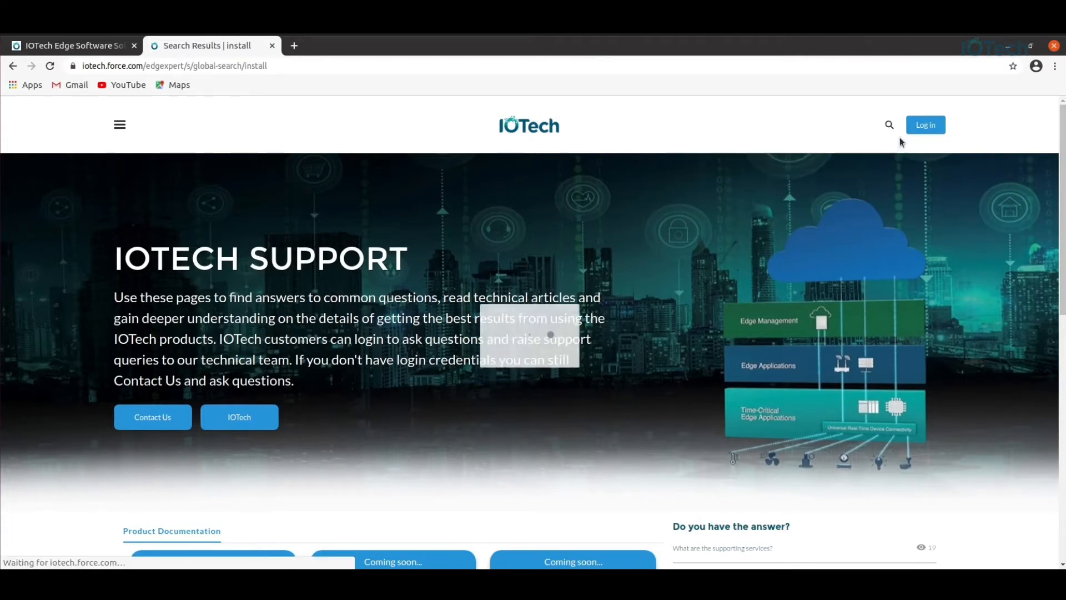
left_click(298, 281)
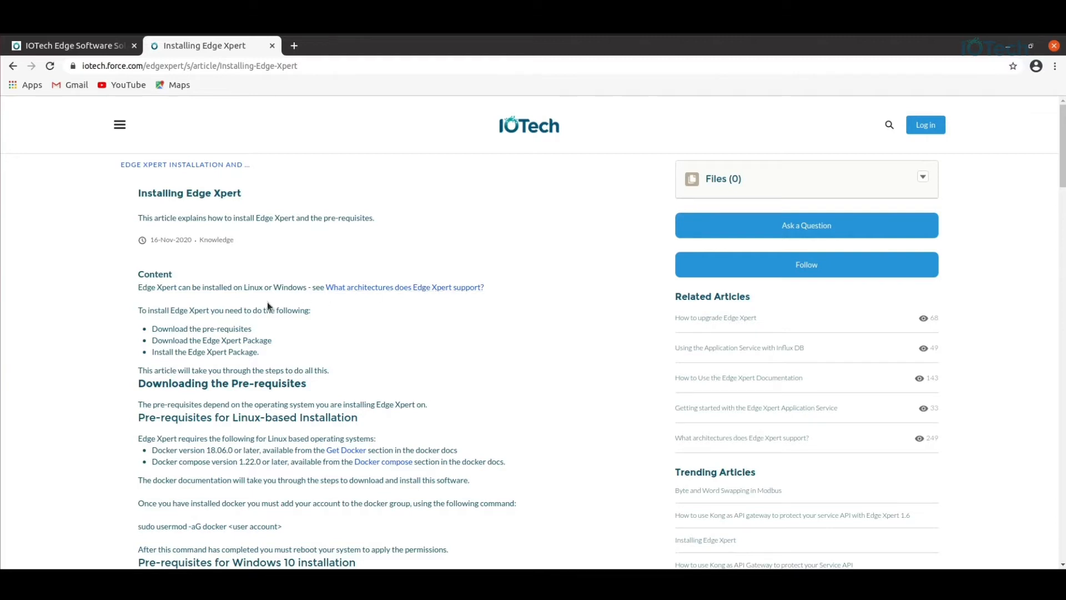
left_click(1008, 47)
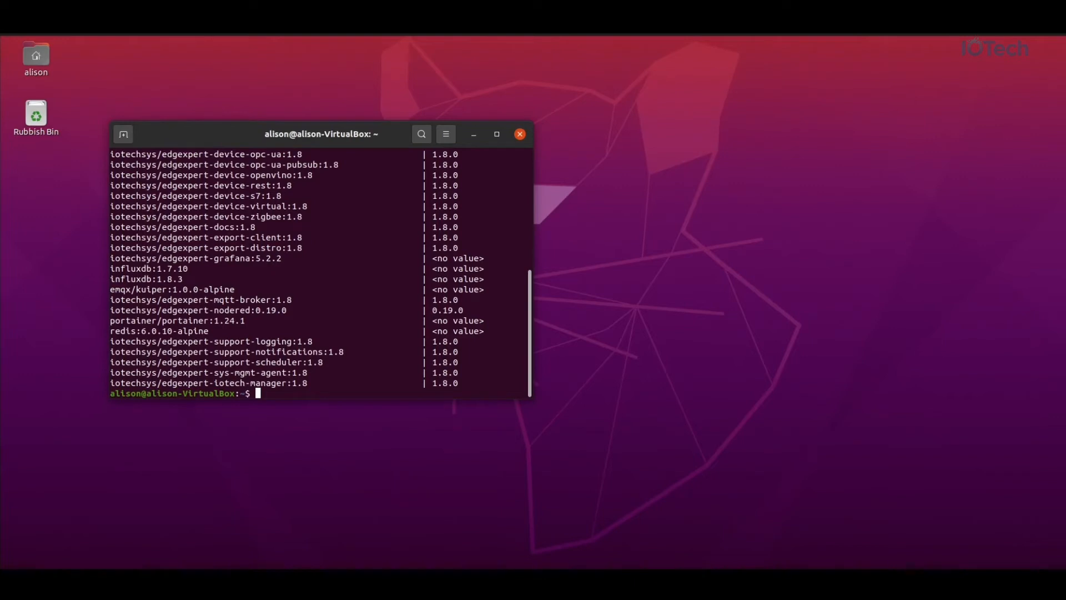
Check the Java version with 'java --version', confirming OpenJDK 11.0.10.
left_click(96, 443)
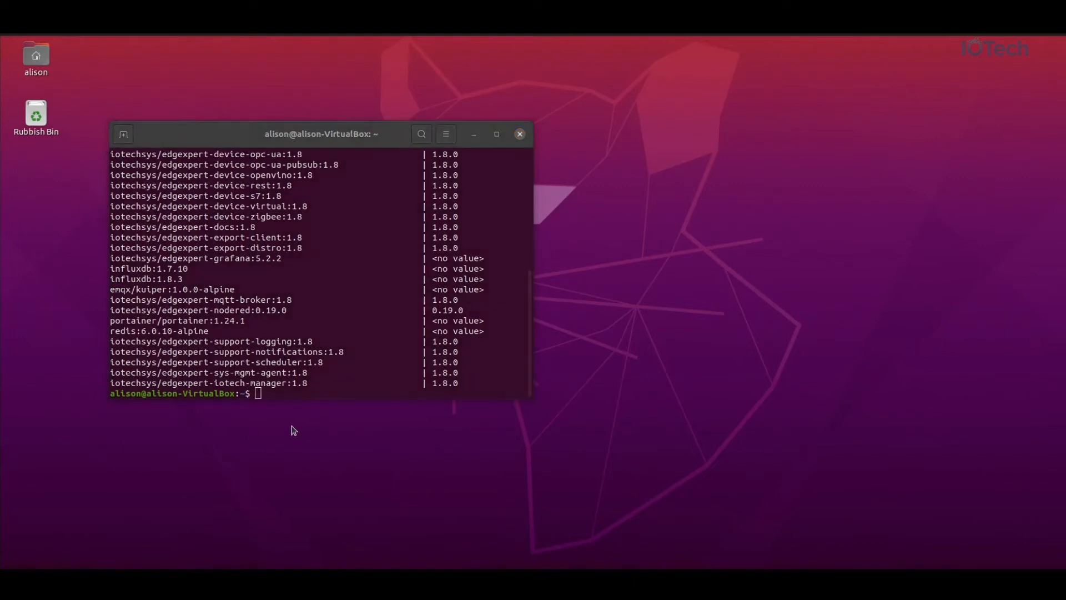
left_click(318, 391)
type("java ")
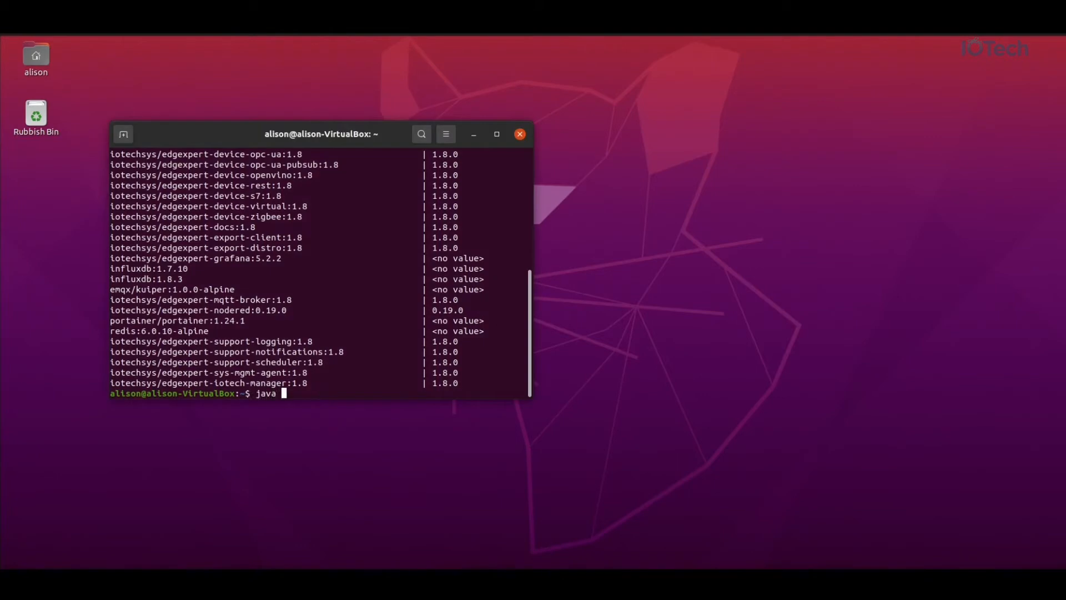
type("--version")
key("Return")
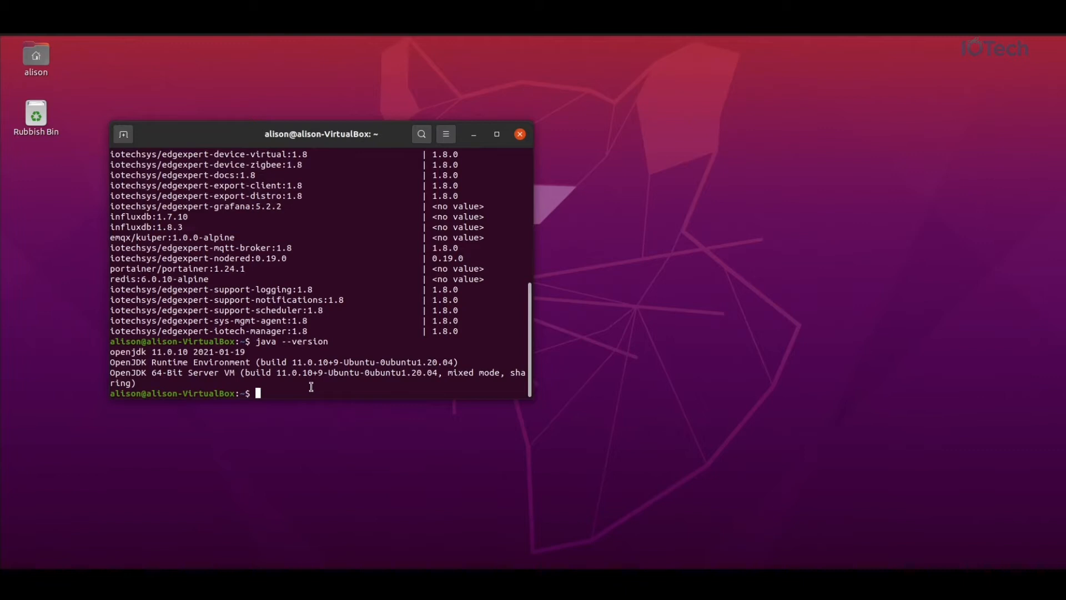
Run 'sudo apt install librxtx-java' to install the RXTX serial library.
type("son-VirtualBox:~$ sudo apt install default-jre")
key("BackSpace")
key("BackSpace")
key("BackSpace")
key("BackSpace")
key("BackSpace")
key("BackSpace")
key("BackSpace")
key("BackSpace")
key("BackSpace")
key("BackSpace")
key("BackSpace")
key("BackSpace")
key("BackSpace")
key("BackSpace")
key("BackSpace")
key("BackSpace")
key("BackSpace")
key("BackSpace")
key("BackSpace")
key("BackSpace")
type("sudo apt install librxtx-java")
key("Return")
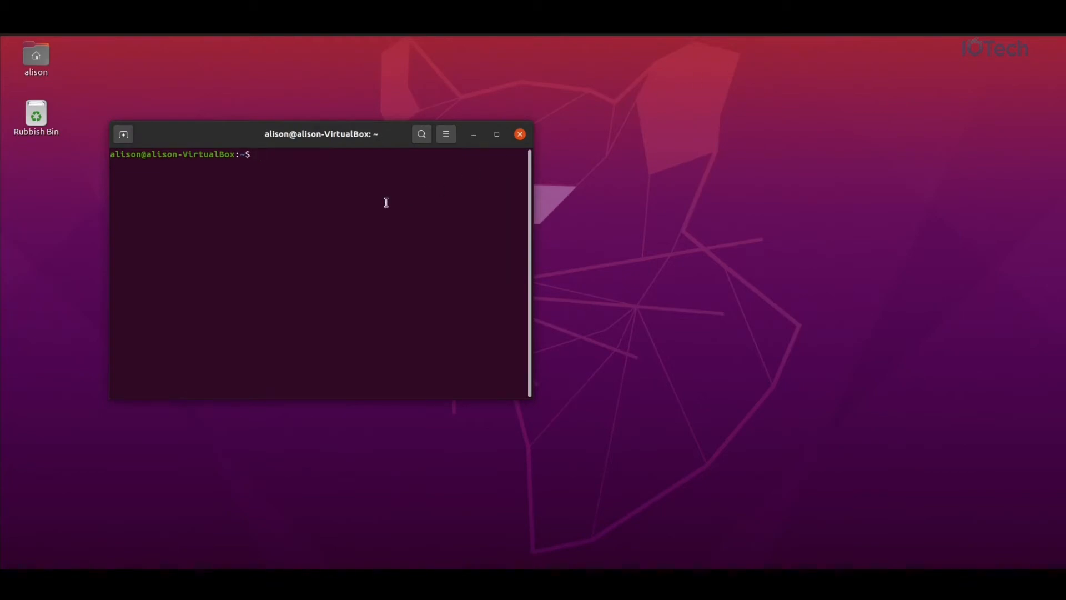
Change into Downloads and launch ModbusPal.jar with sudo, entering the password.
type("cd Dow")
key("Tab")
key("Return")
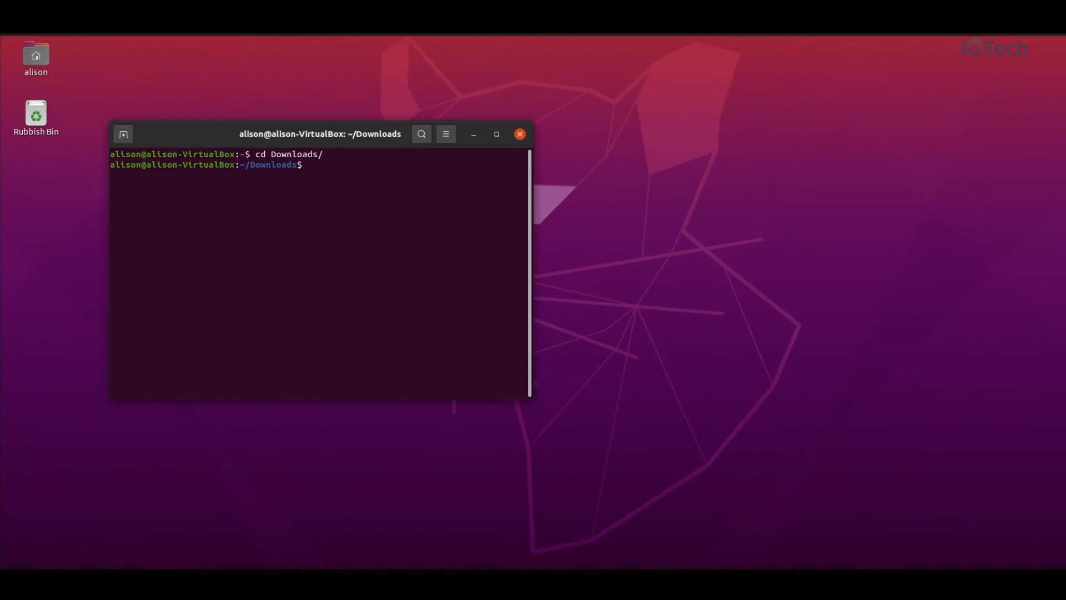
key("Up")
key("Up")
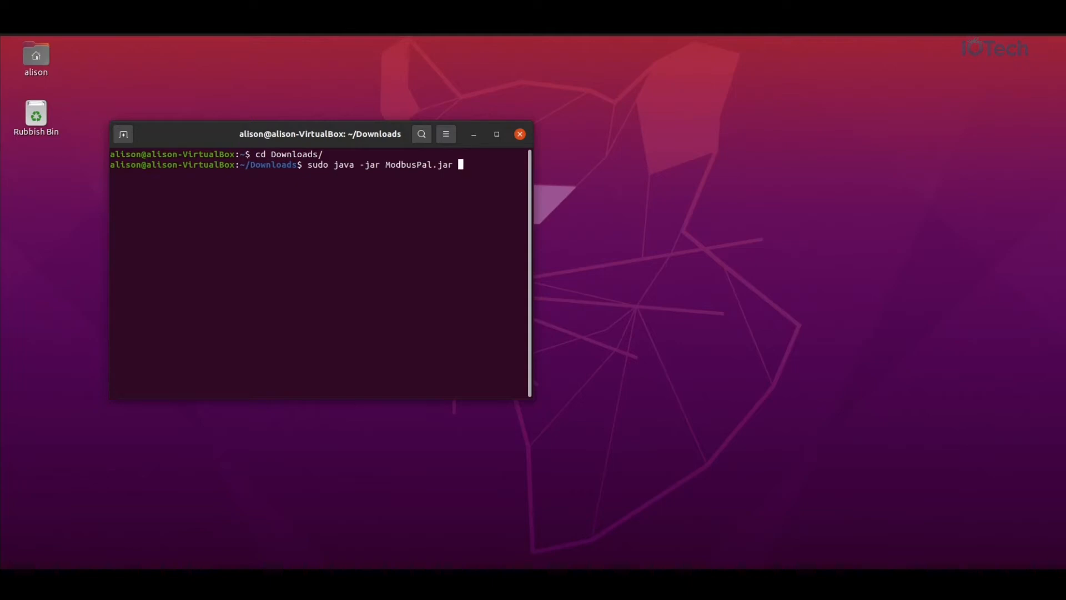
key("Return")
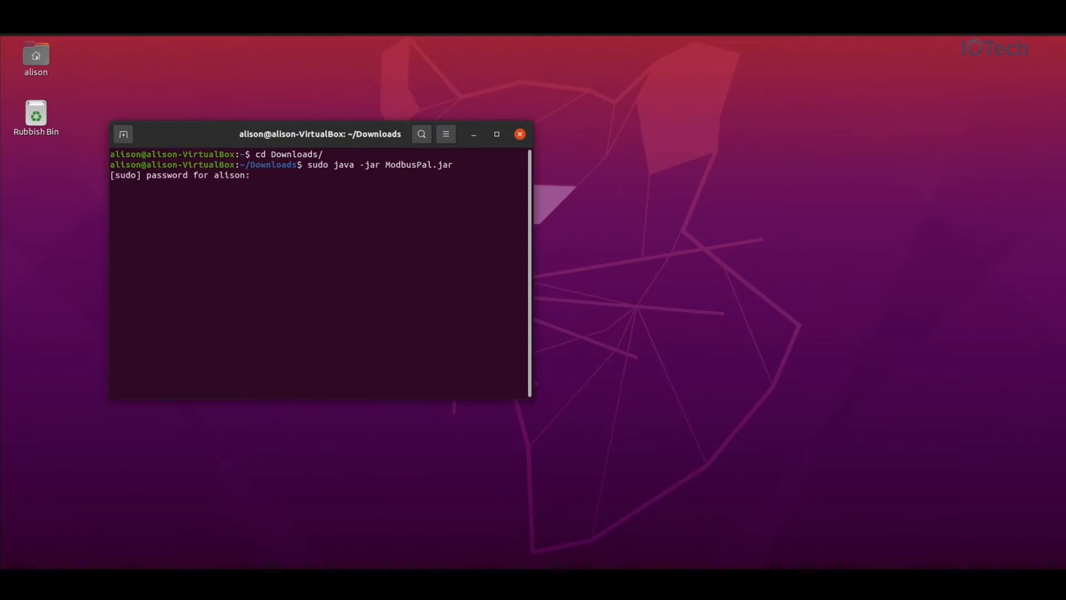
key("Return")
Load PowerSubmeter.xmpp into ModbusPal, start all automations and run the TCP server on port 1502.
left_click_drag(158, 57, 380, 91)
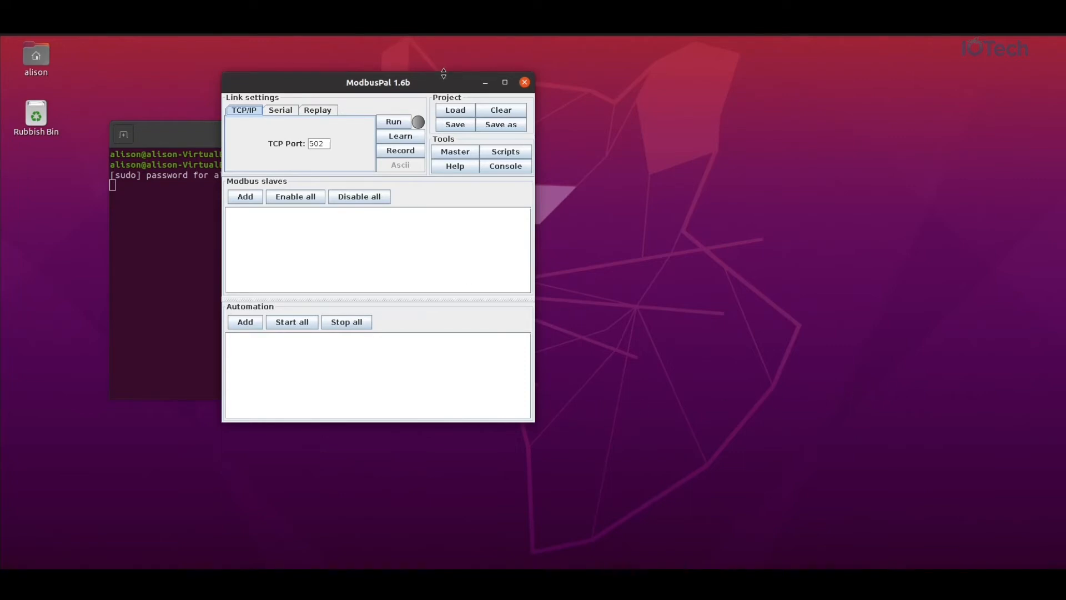
left_click(458, 110)
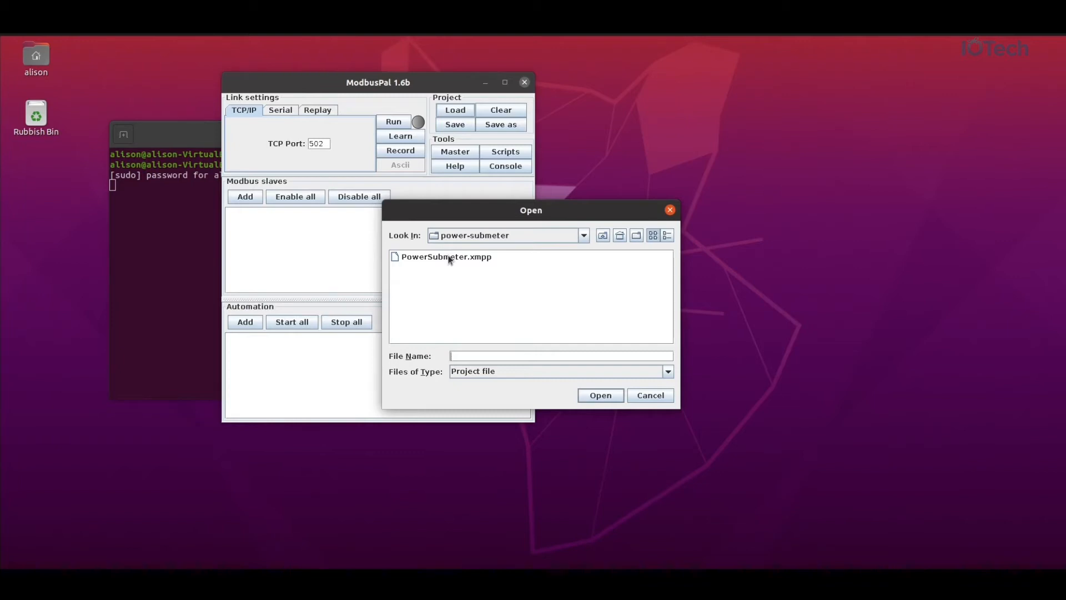
left_click(444, 256)
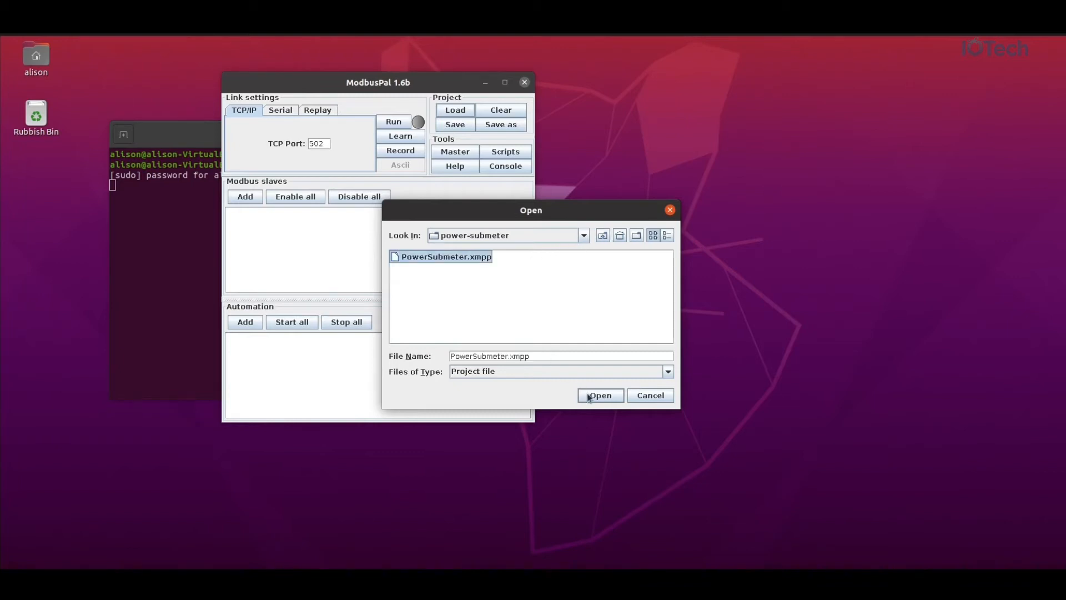
left_click(598, 396)
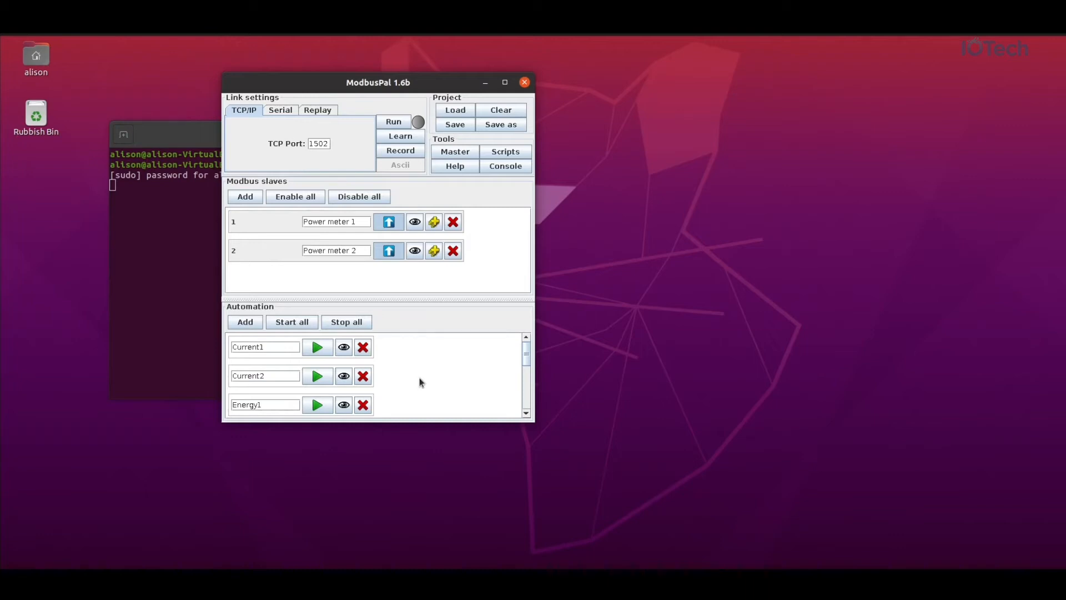
left_click(296, 325)
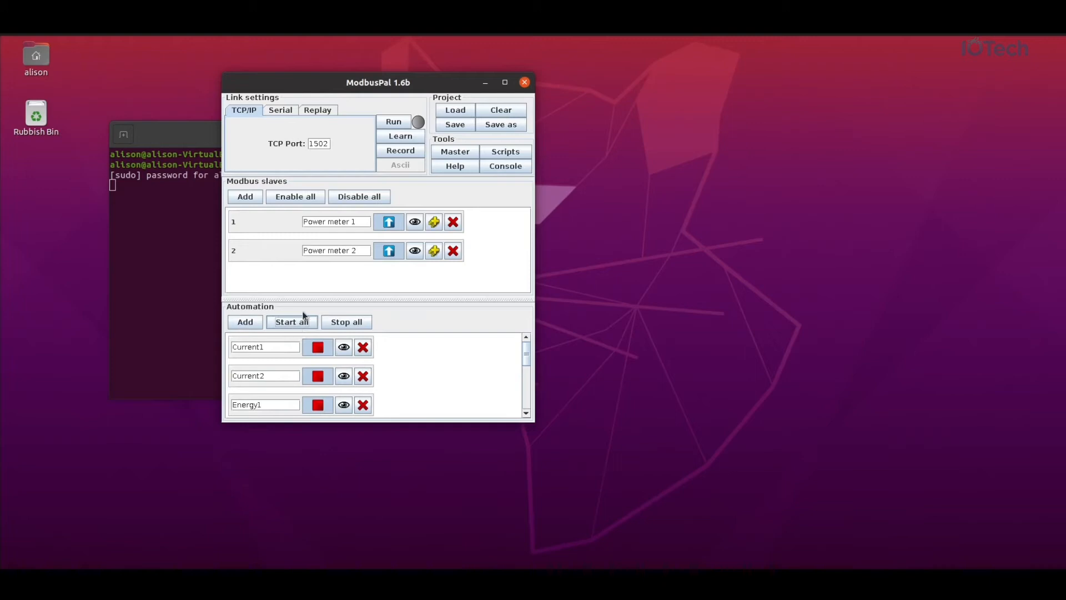
left_click(396, 123)
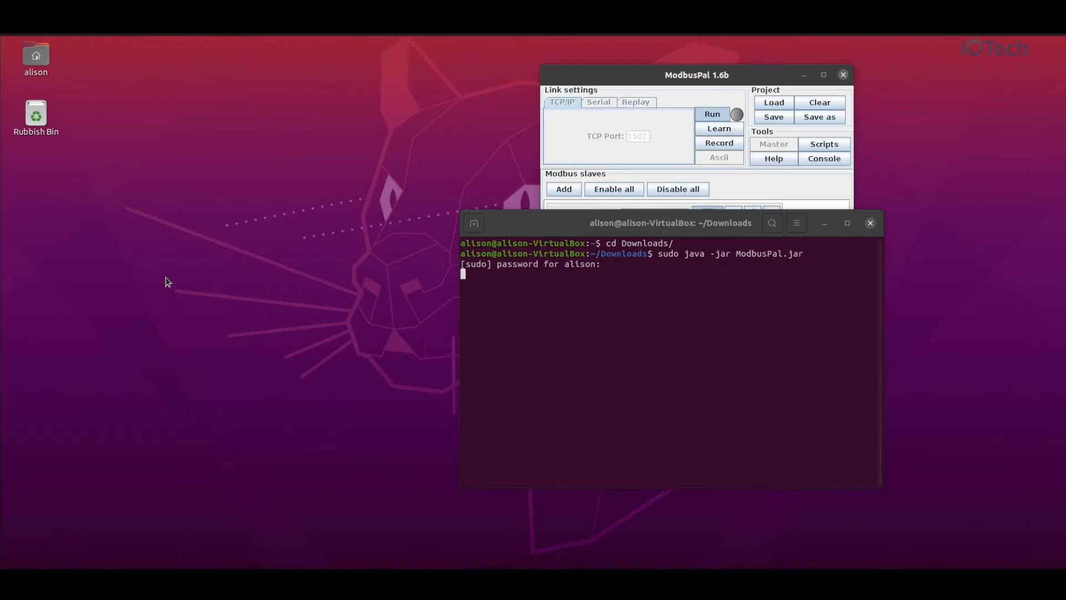
In a new terminal window, run 'edgexpert up device-modbus xpert-manager' to start the services.
left_click(480, 315)
left_click(72, 35)
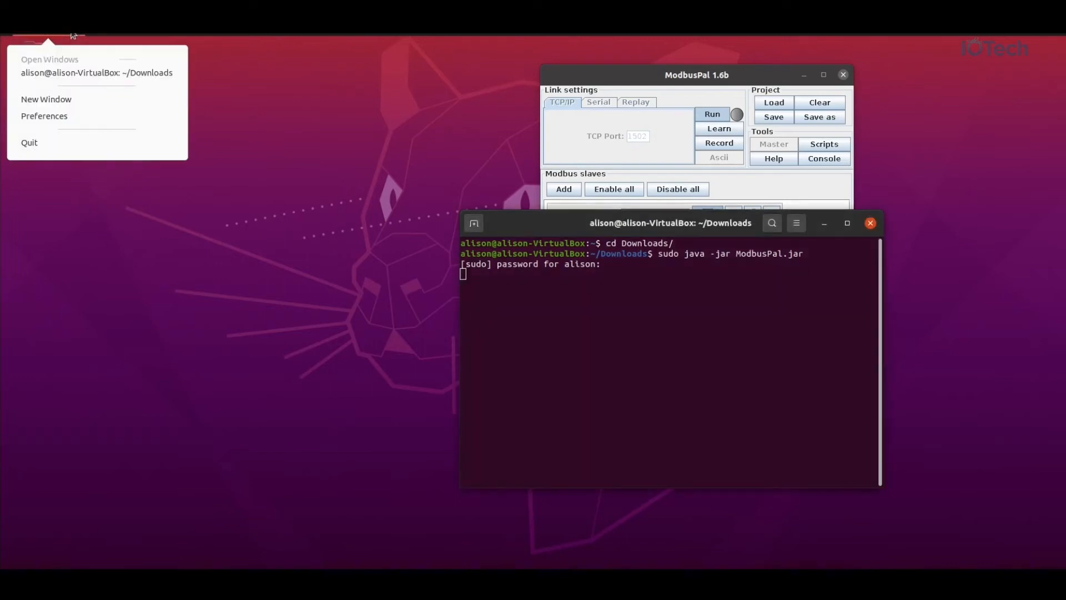
left_click(71, 97)
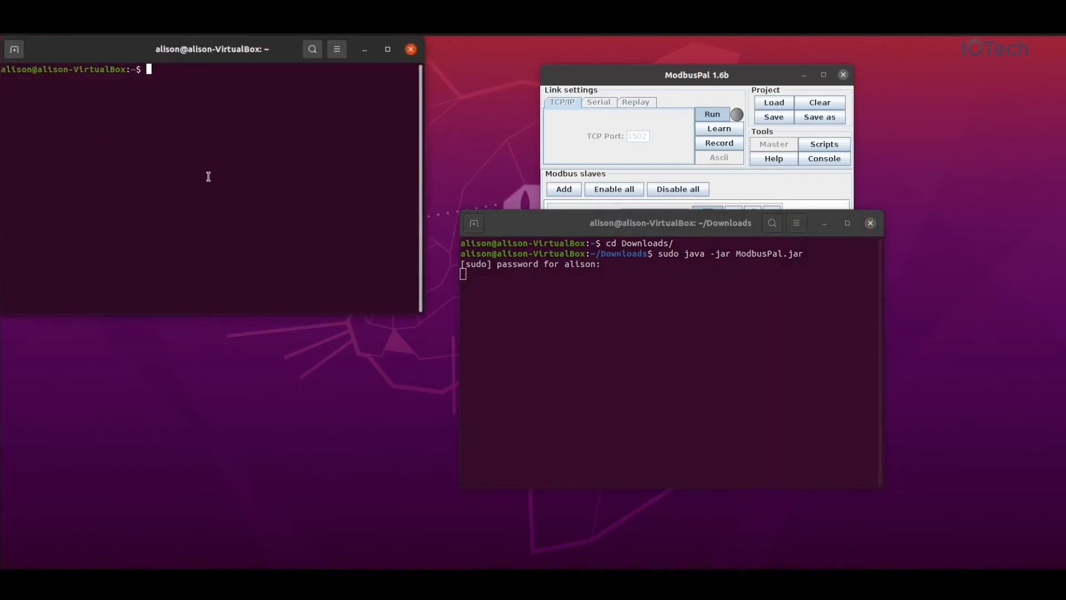
type("edgexpert up device-")
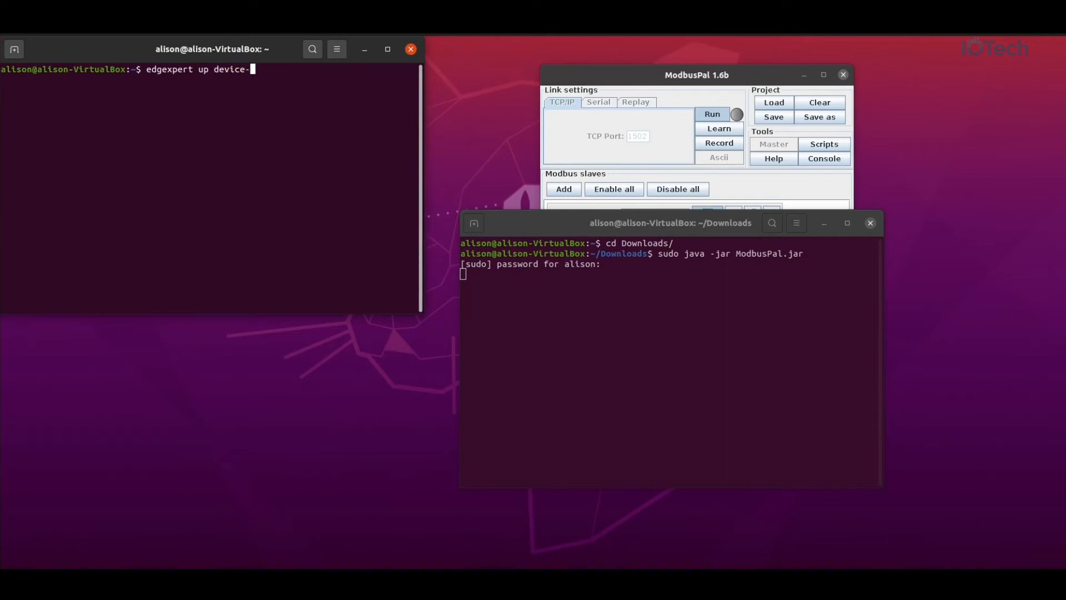
type("modbos")
key("BackSpace")
key("BackSpace")
type("us ")
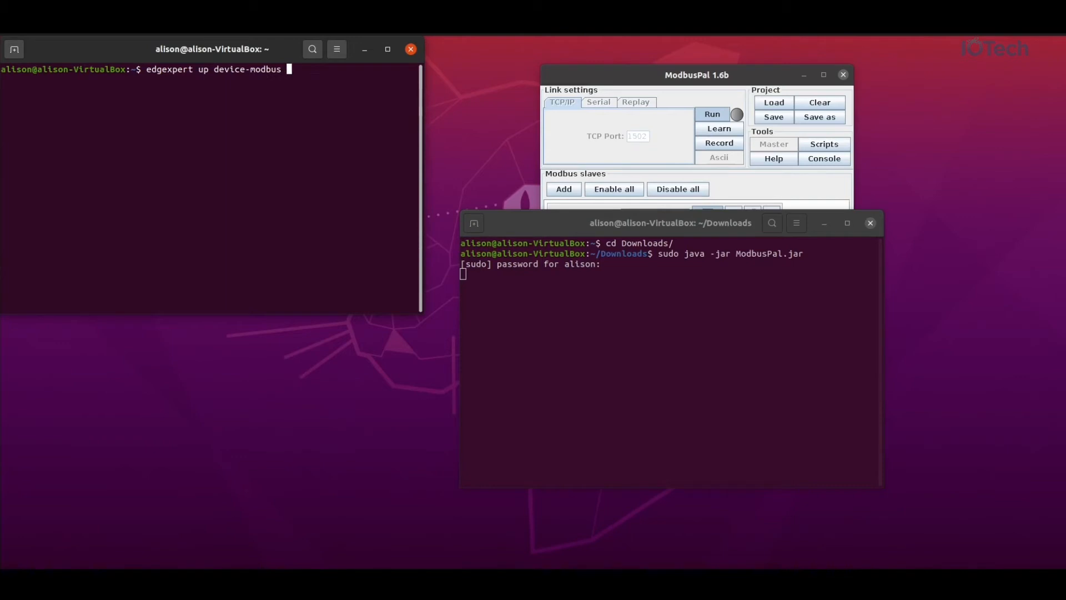
type("xpert-mn")
key("BackSpace")
type("anager")
key("Return")
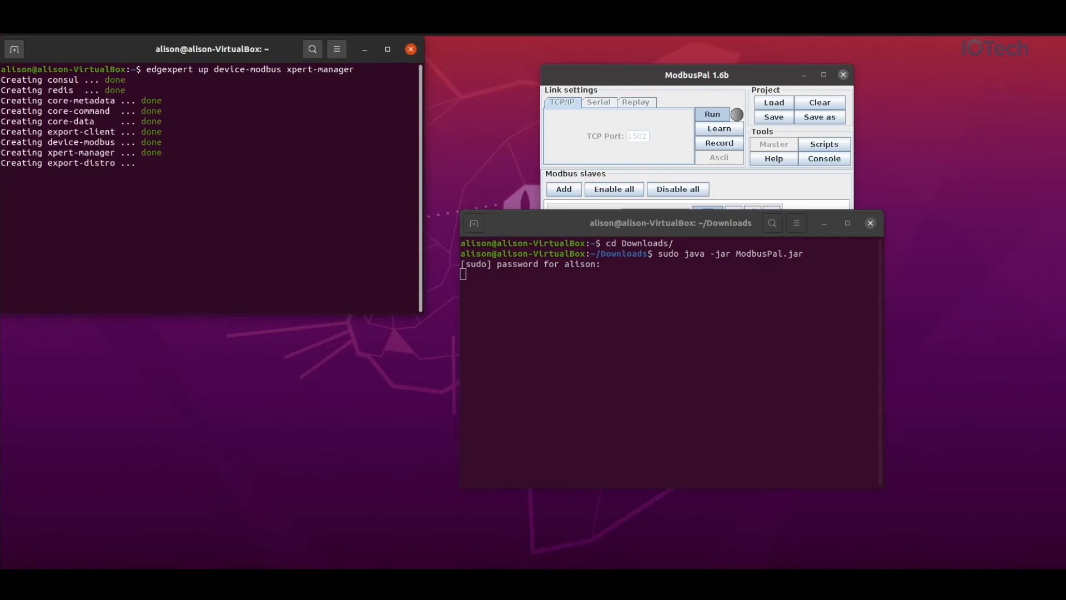
Run 'edgexpert status' to confirm all containers are Up.
type("edg")
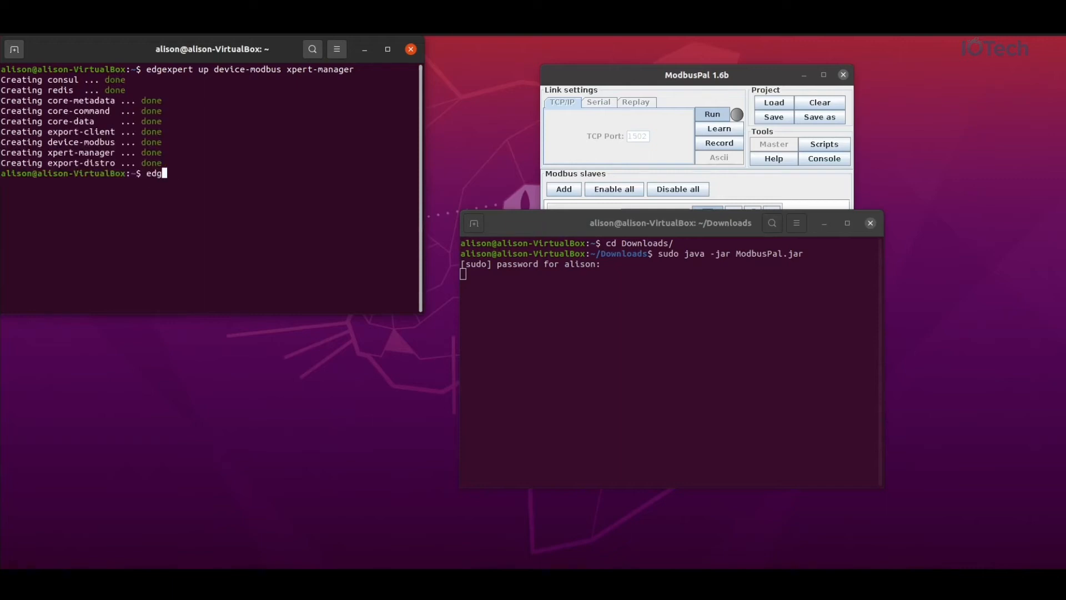
type("expert staus")
key("BackSpace")
key("BackSpace")
key("BackSpace")
type("atus")
key("Return")
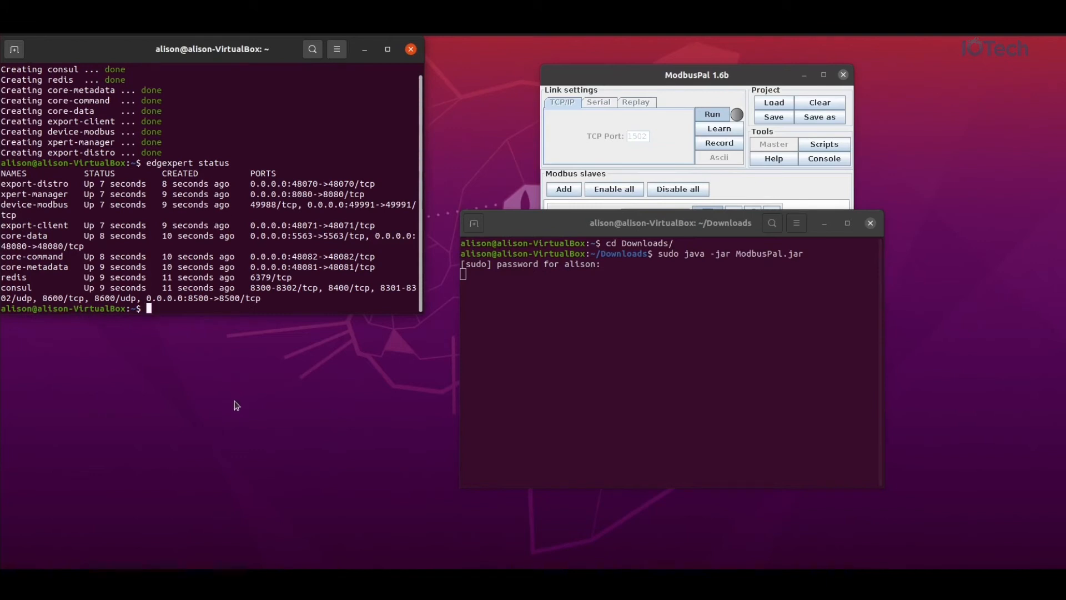
Browse to the Edge Xpert Manager at localhost:8080.
left_click(9, 332)
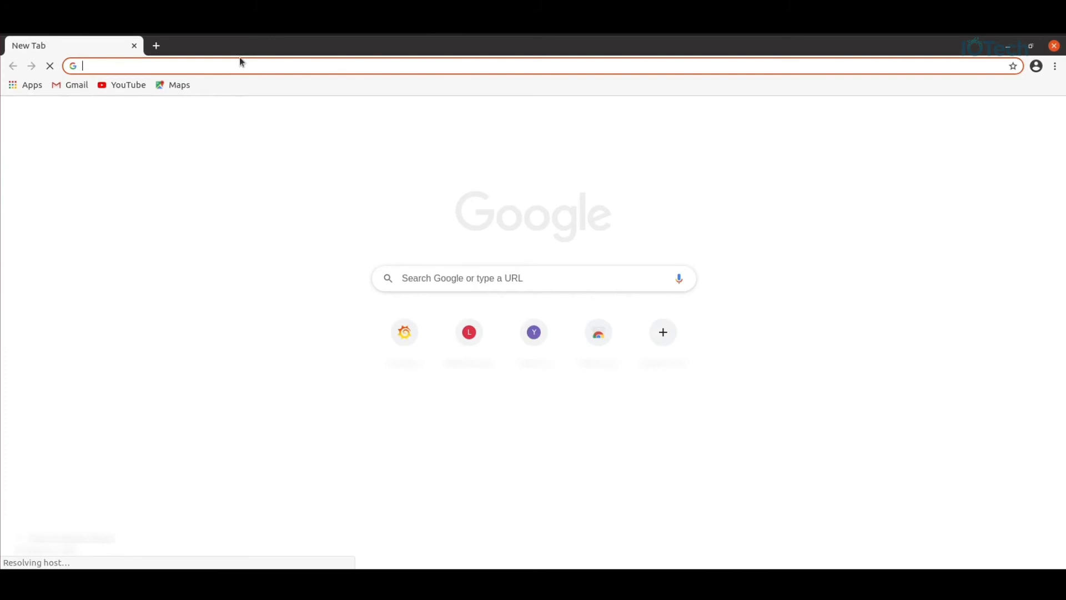
type("localhost")
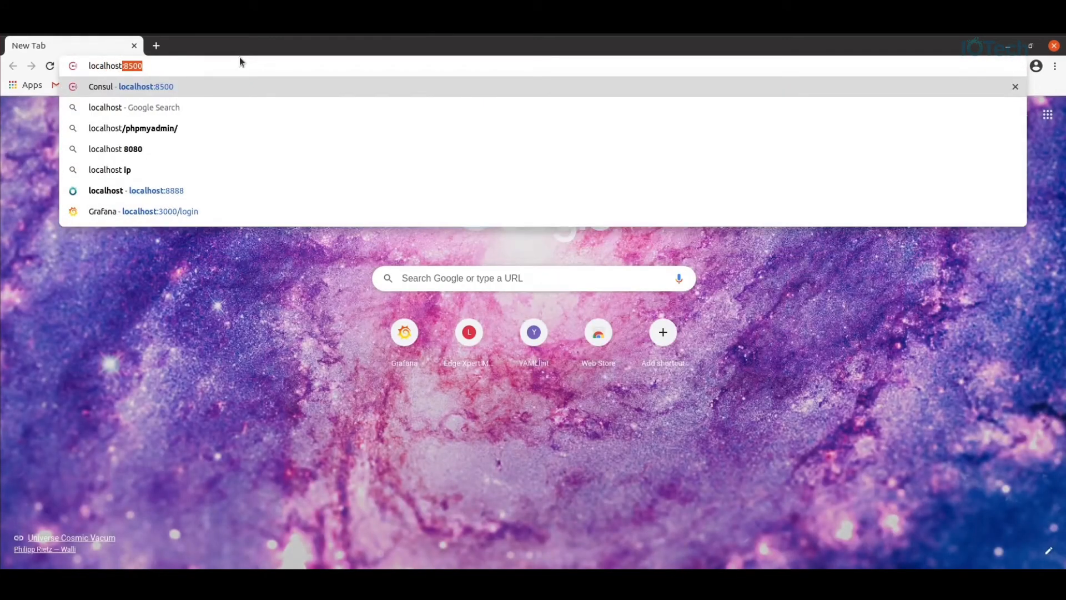
type(":8080")
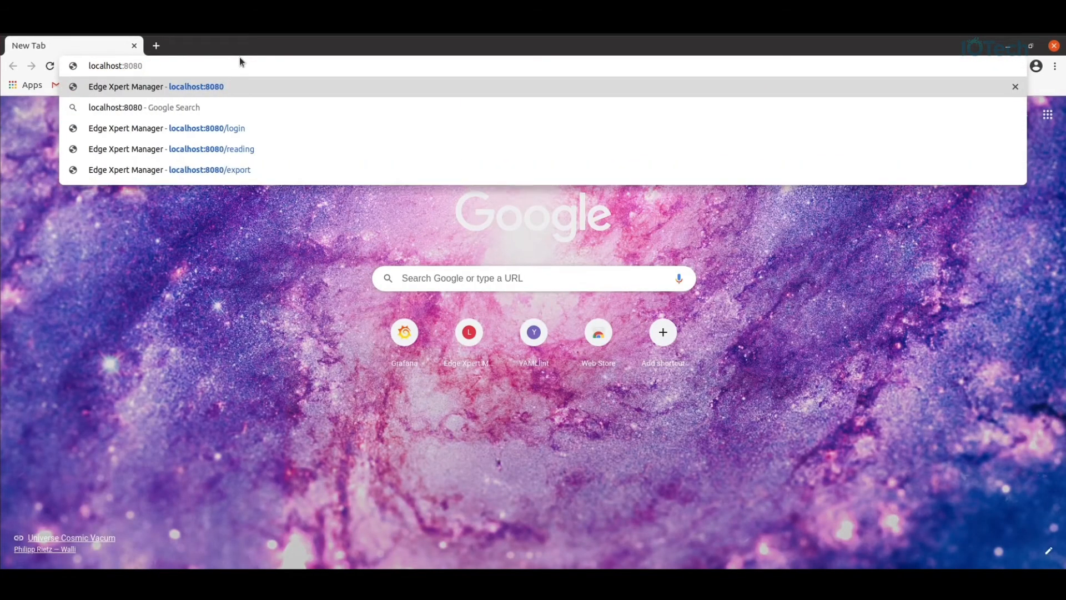
key("Return")
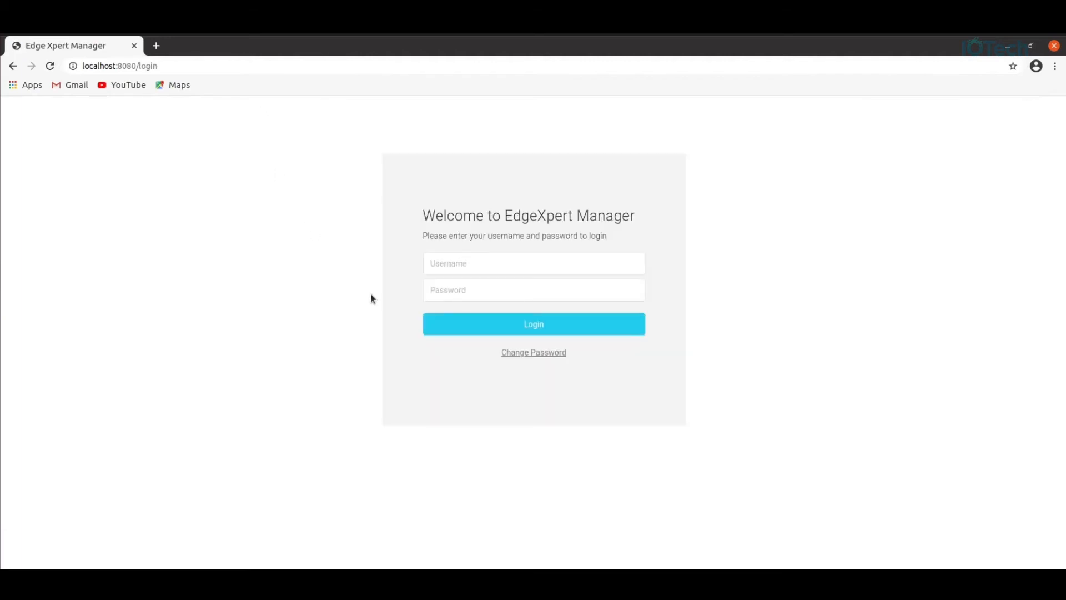
Log in with the manager username and password, then start adding a new device.
left_click(495, 269)
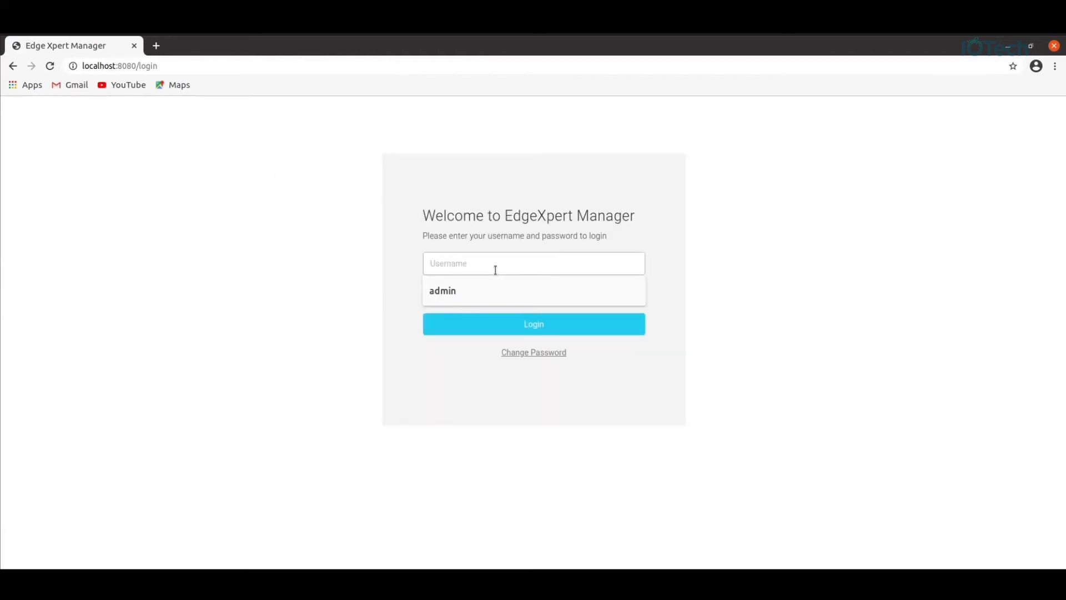
type("admin")
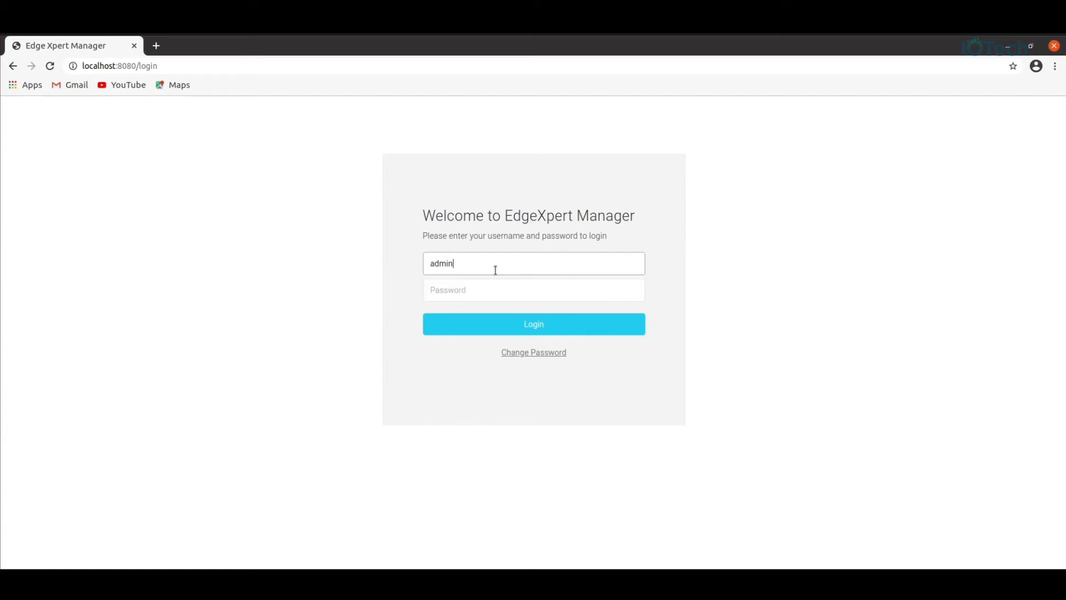
key("Tab")
type("admin")
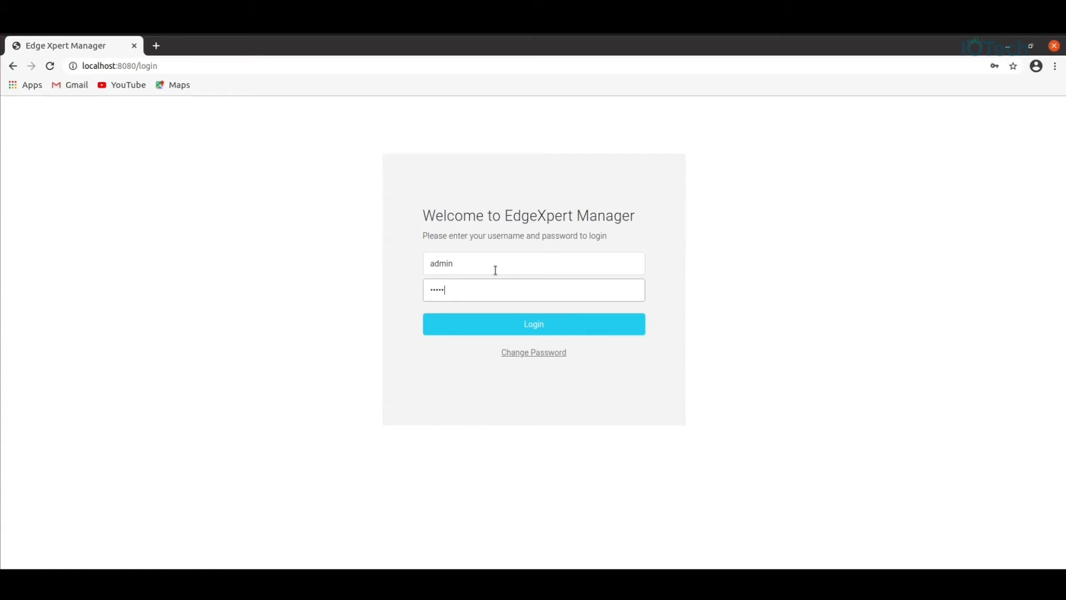
left_click(532, 327)
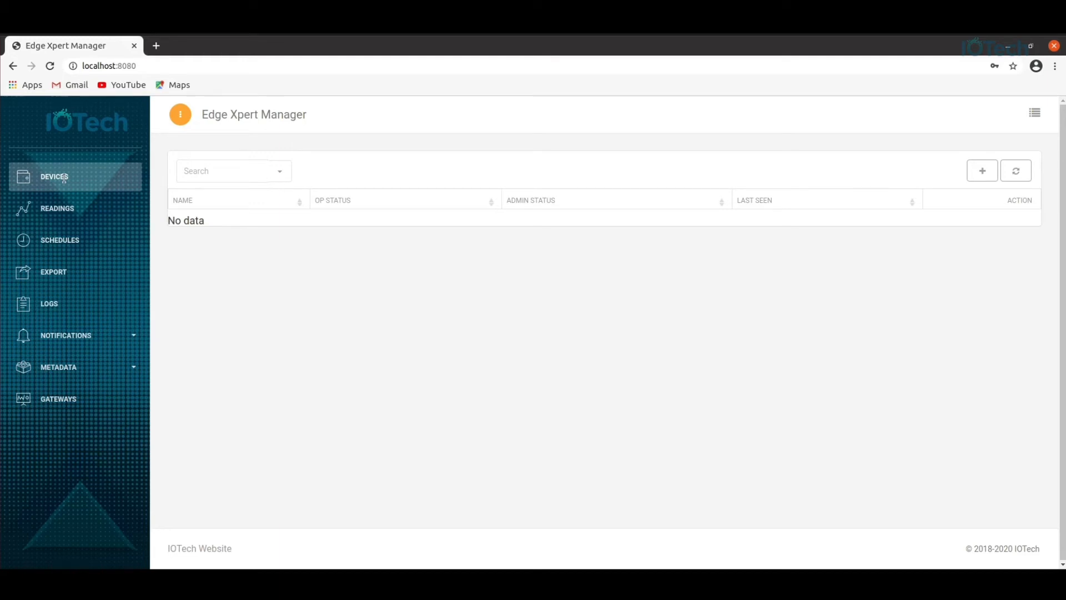
left_click(982, 171)
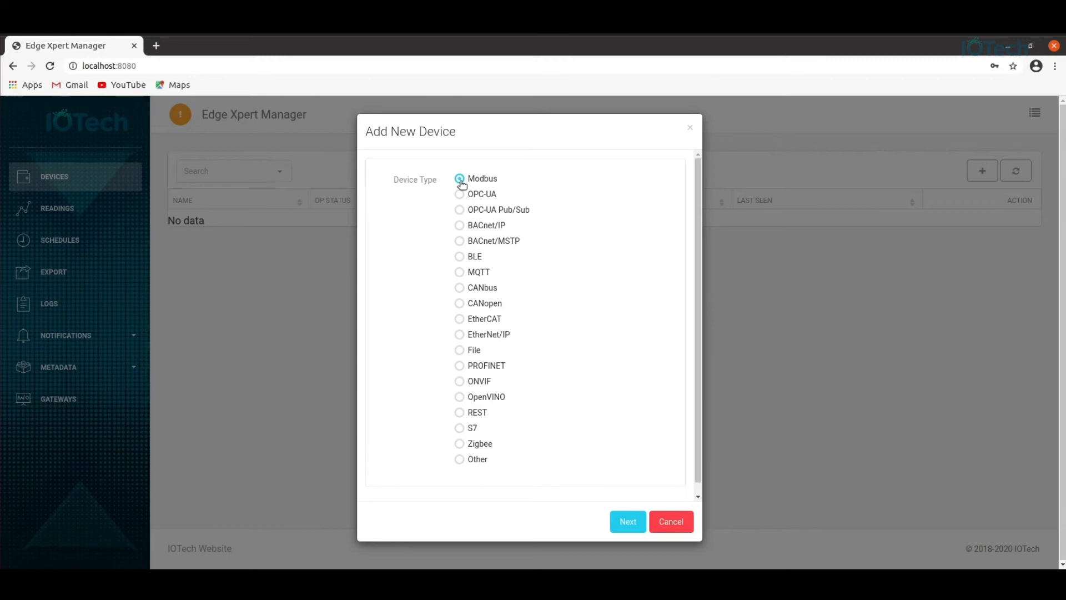
Keep Modbus as the device type and continue to the connection details.
left_click(627, 522)
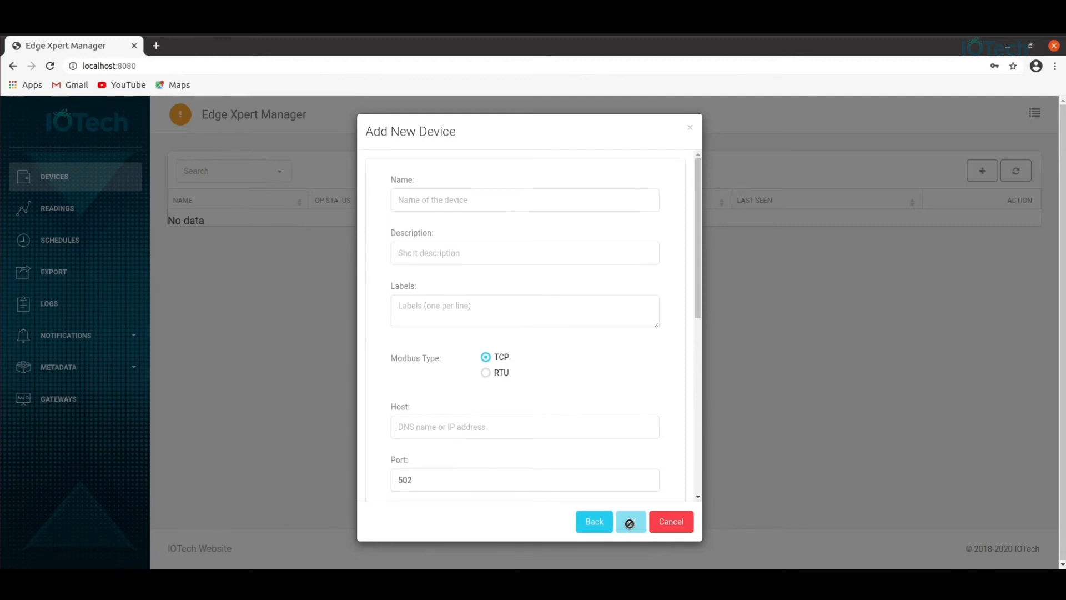
Name the new device PowerMeter.
left_click(474, 199)
type("P")
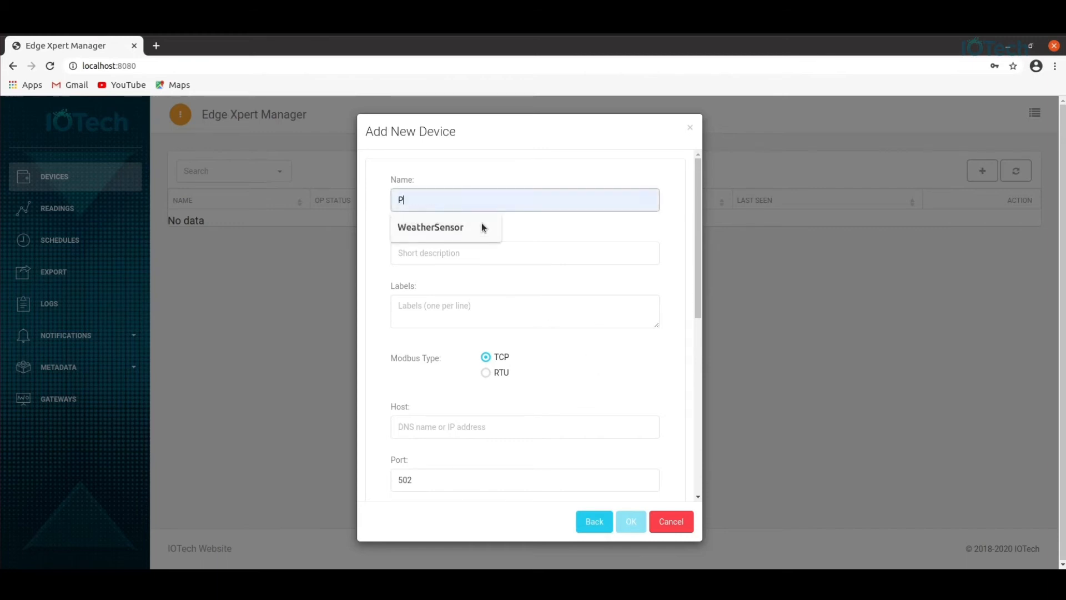
type("owerMeter")
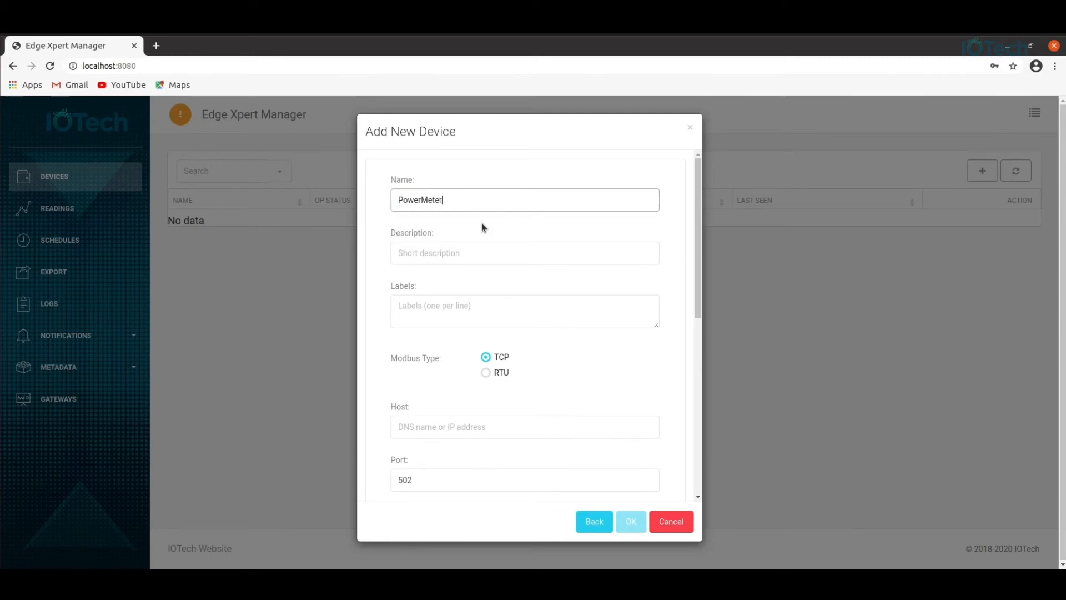
left_click(543, 258)
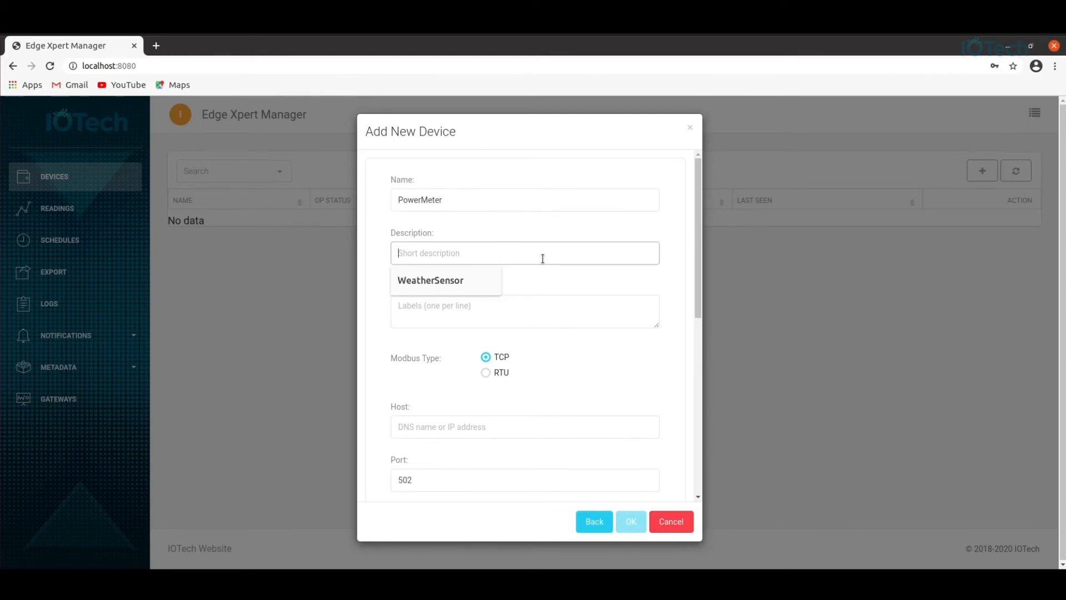
left_click(788, 330)
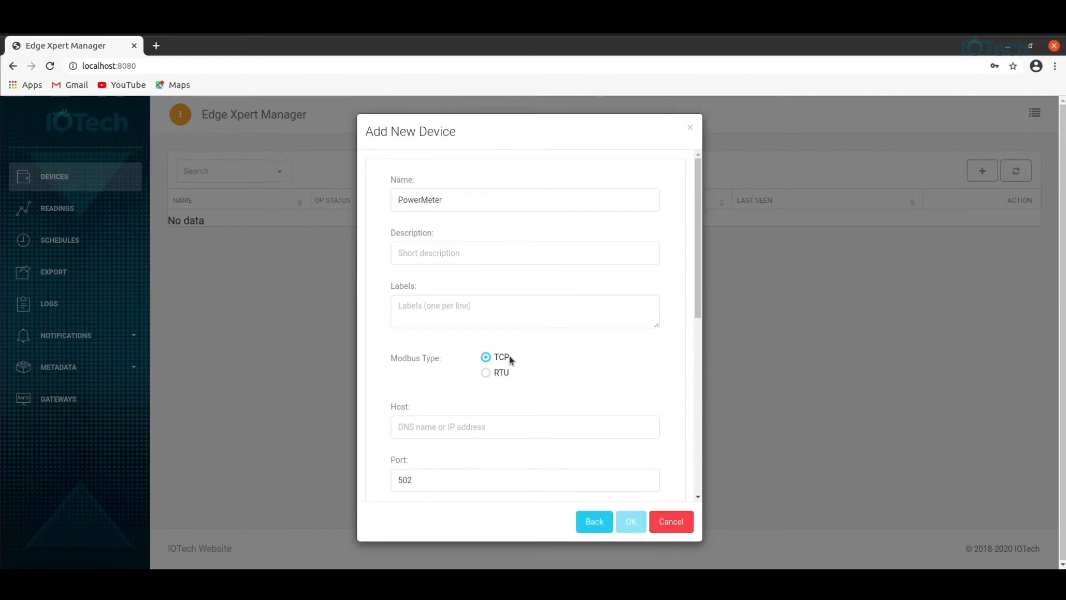
Set the host to 172.17.0.1 and change the port from 502 to 1502.
left_click(452, 432)
type("1")
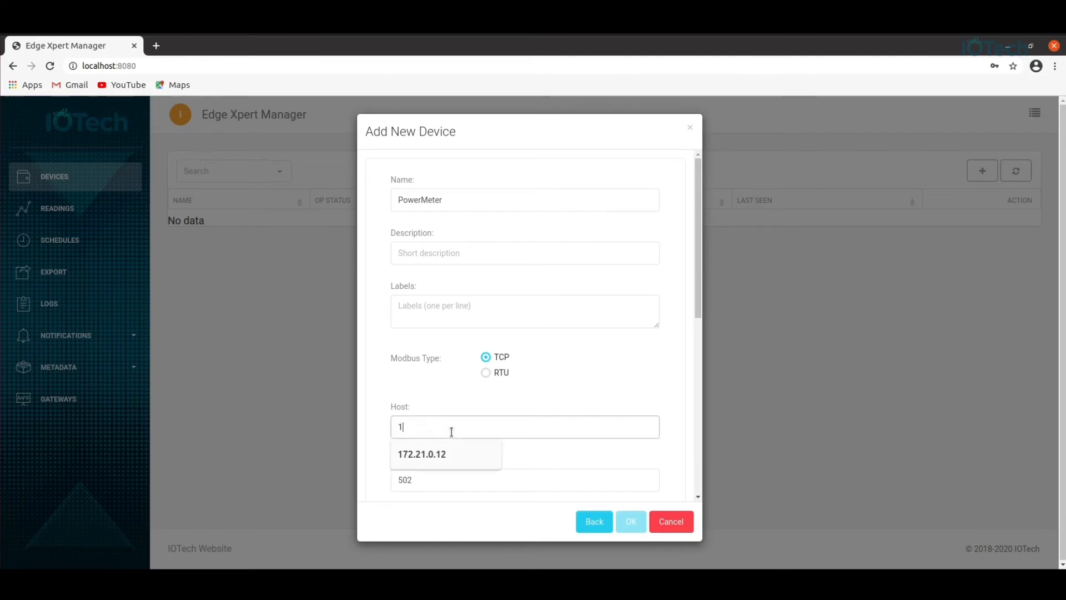
type("72.17.0.1")
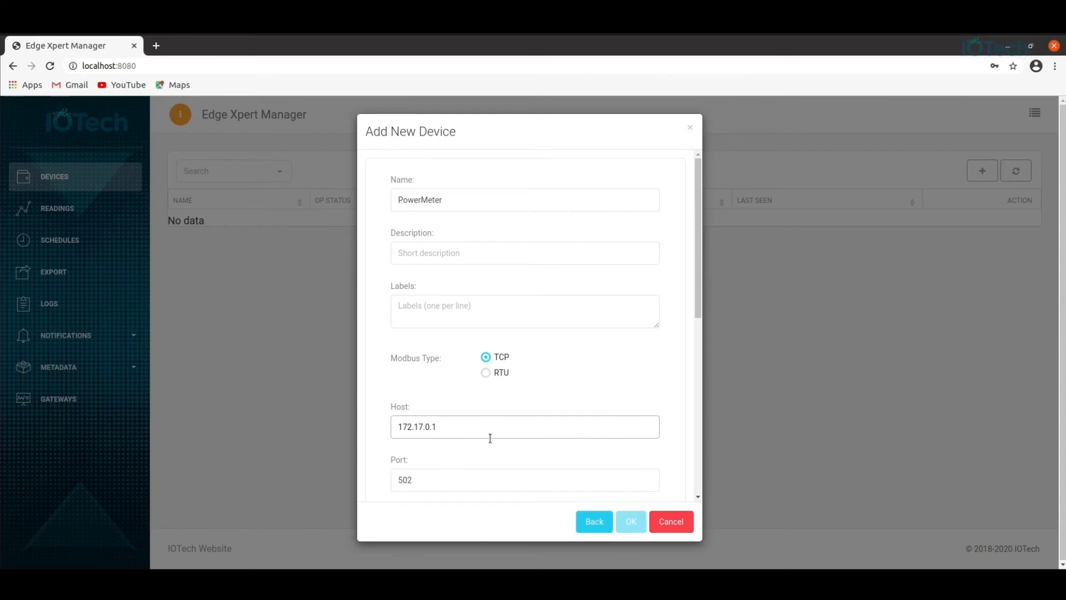
left_click_drag(701, 299, 697, 355)
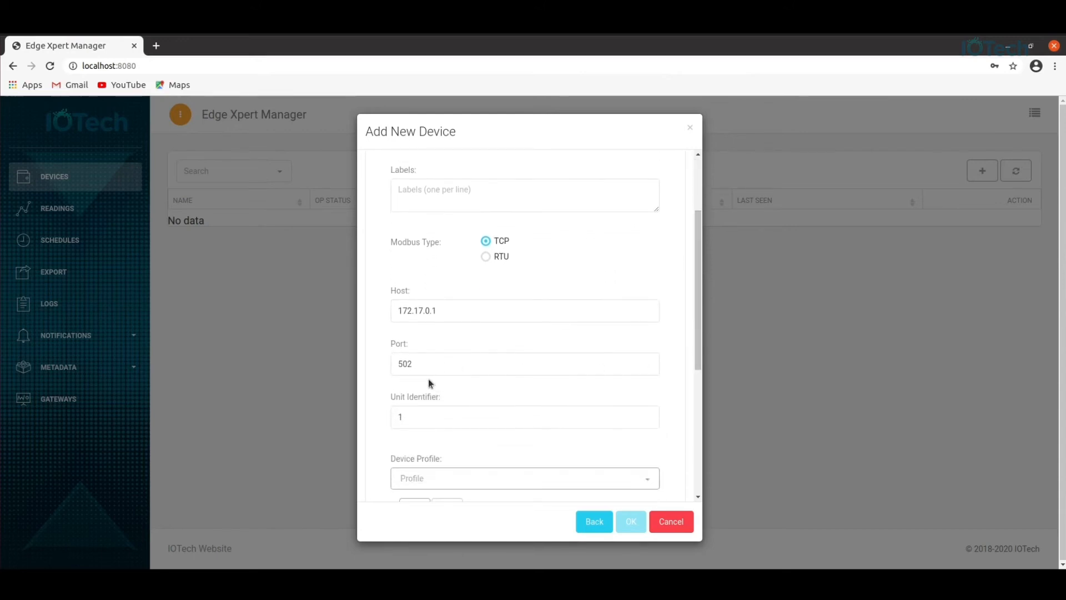
left_click(399, 365)
type("1")
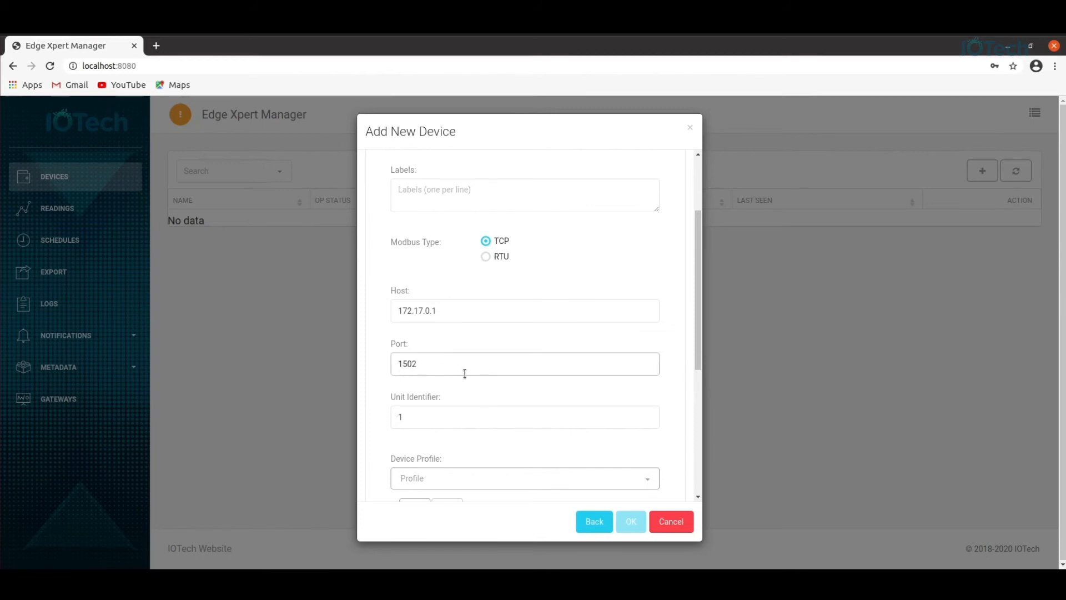
scroll(476, 390, "down", 3)
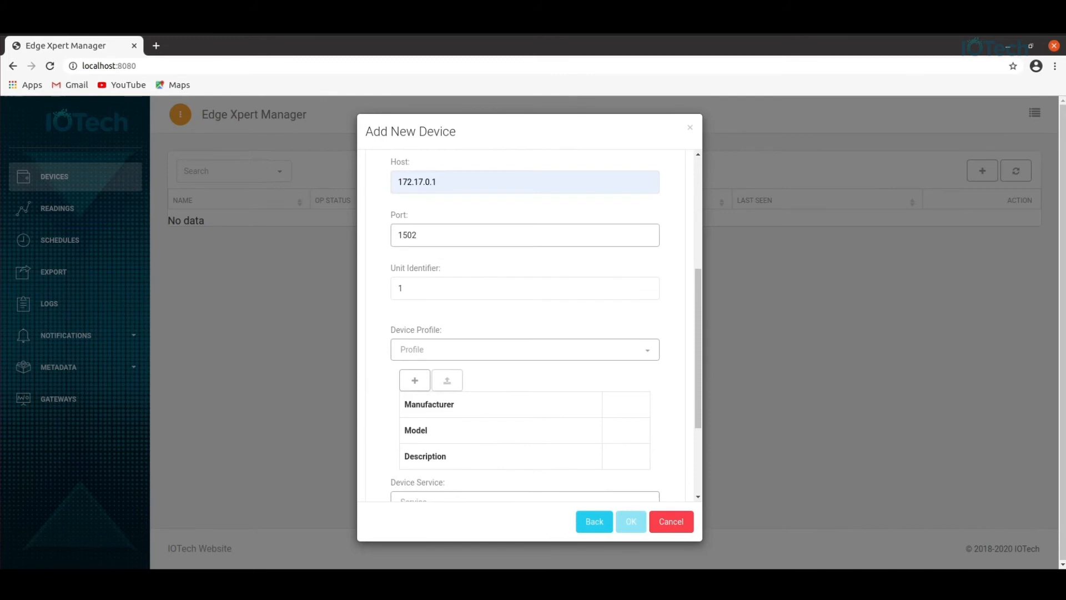
left_click(59, 454)
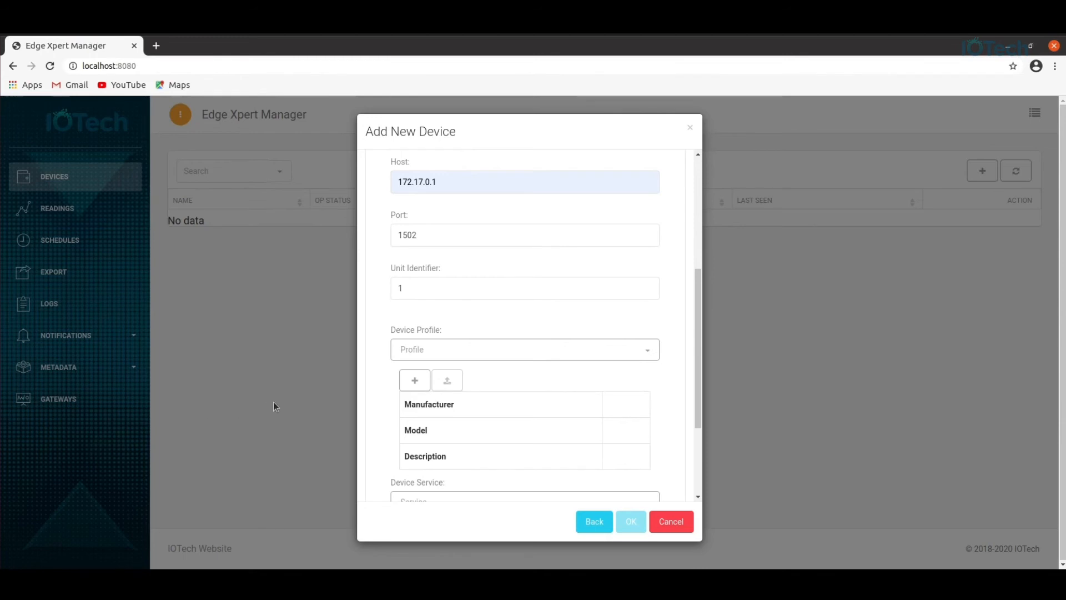
Upload DENT.Mod.PS6037.profile.yaml from the power-submeter folder as the device profile.
left_click(415, 380)
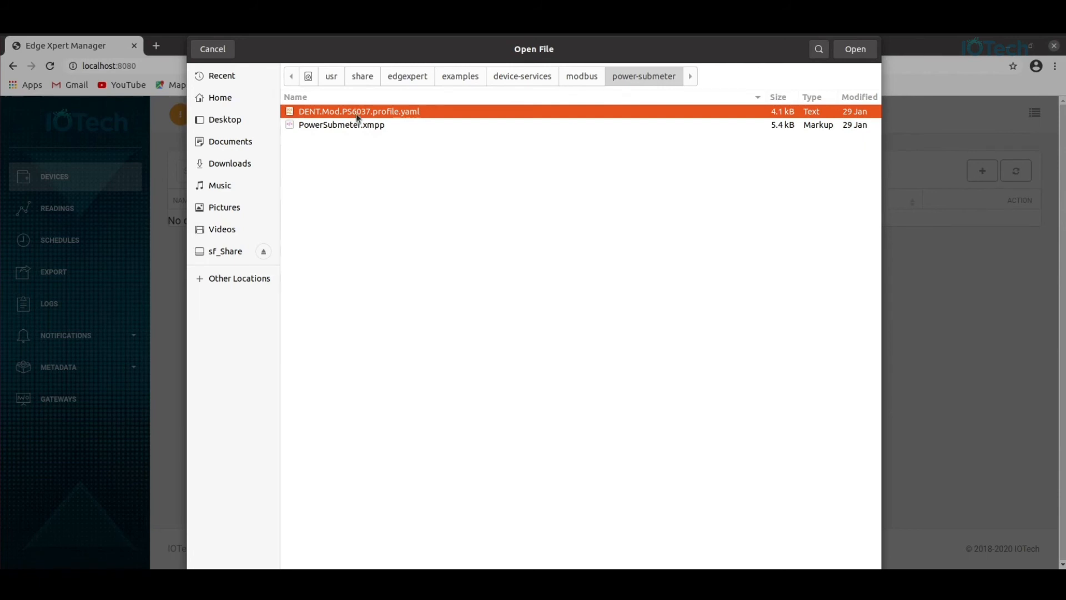
left_click(857, 49)
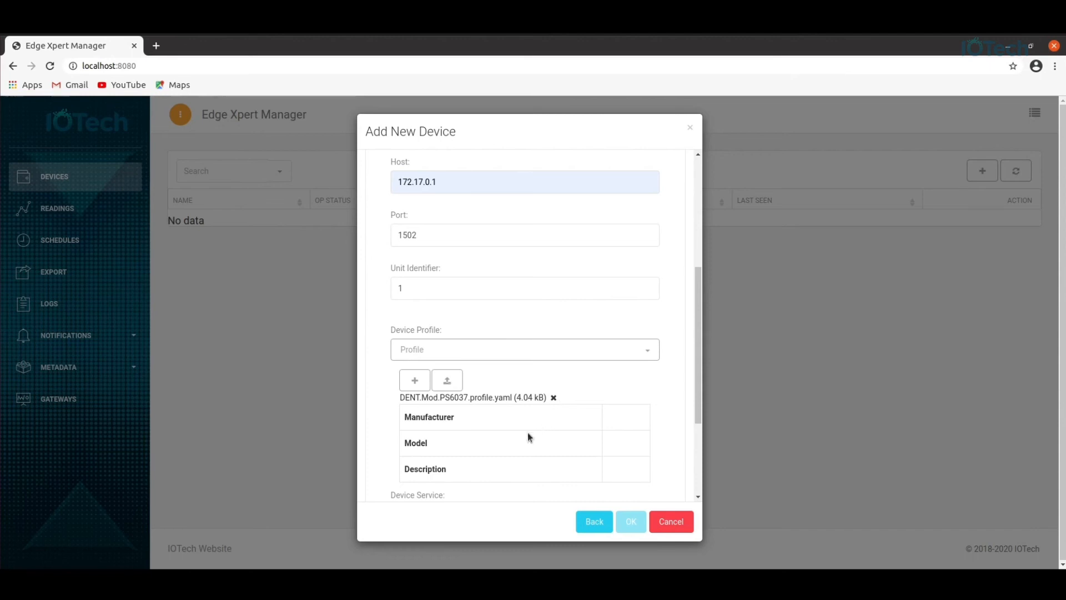
left_click(448, 384)
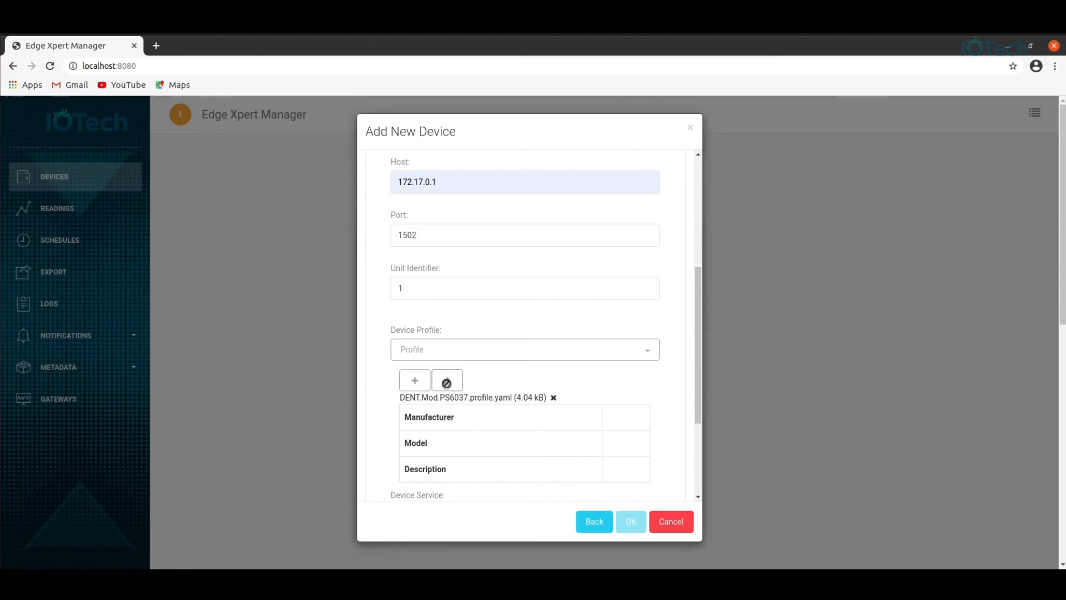
Assign the Network Power Meter (Dent Instruments PS3037) profile and the device-modbus service to the device.
left_click(473, 358)
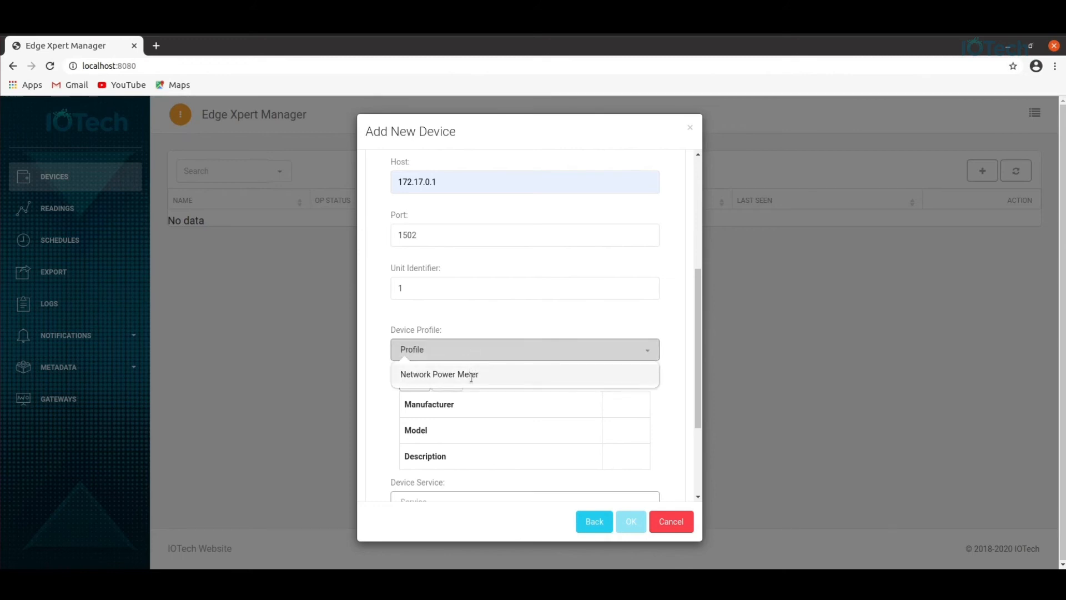
left_click(471, 375)
scroll(475, 382, "down", 2)
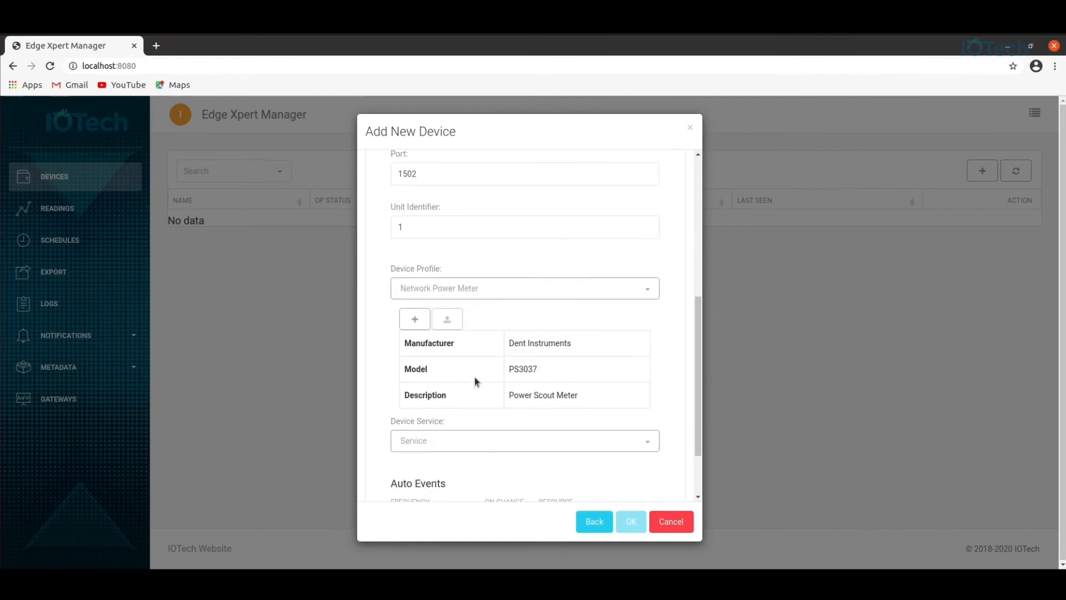
left_click(459, 442)
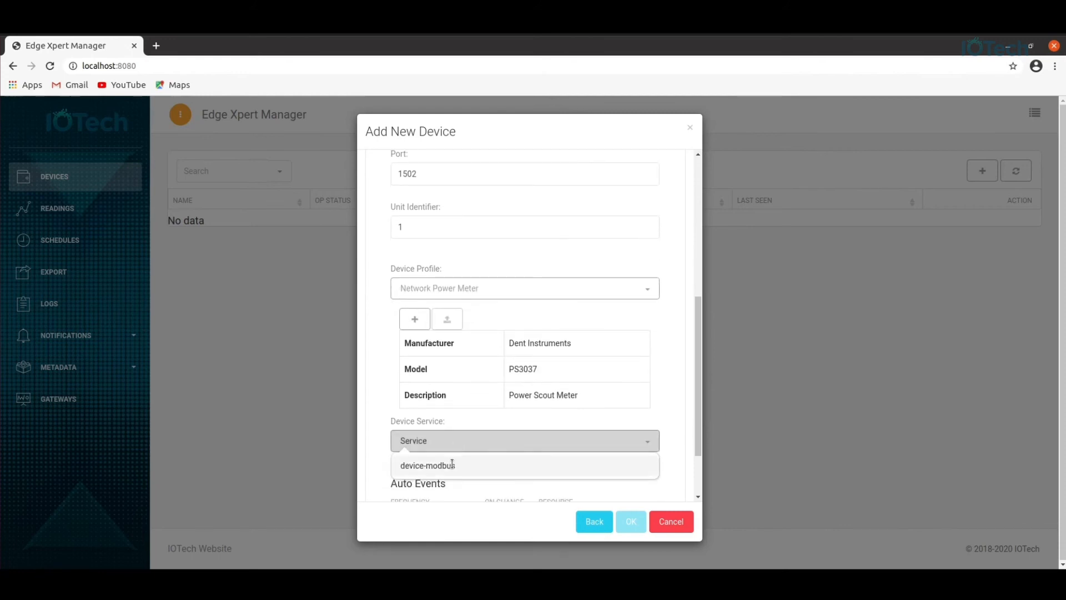
left_click(451, 465)
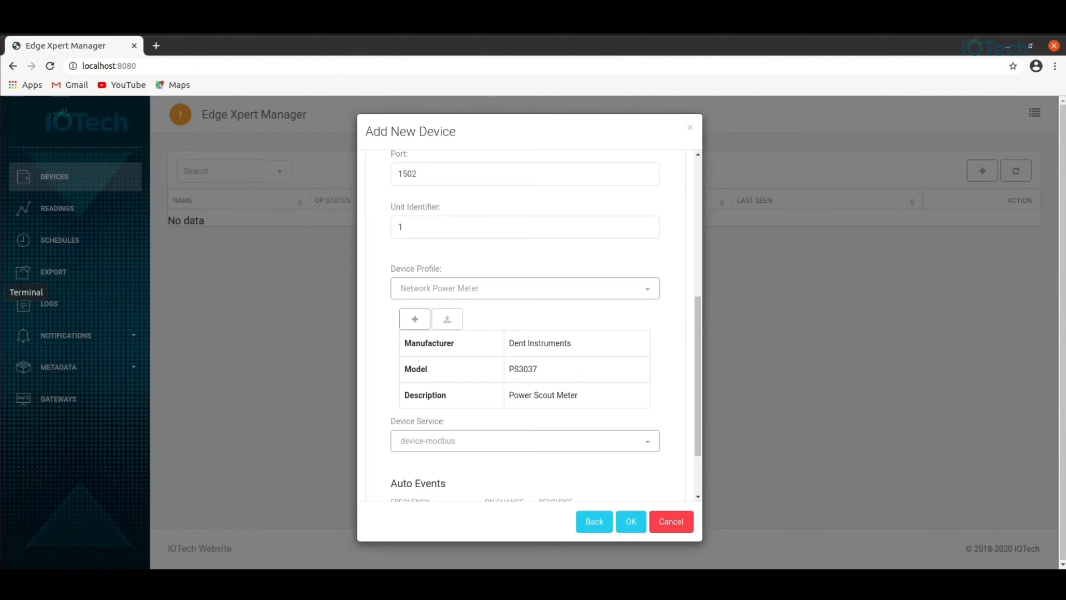
From a new Terminal window, open DENT.Mod.PS6037.profile.yaml in gedit with the pasted command.
left_click(2, 292)
left_click(72, 28)
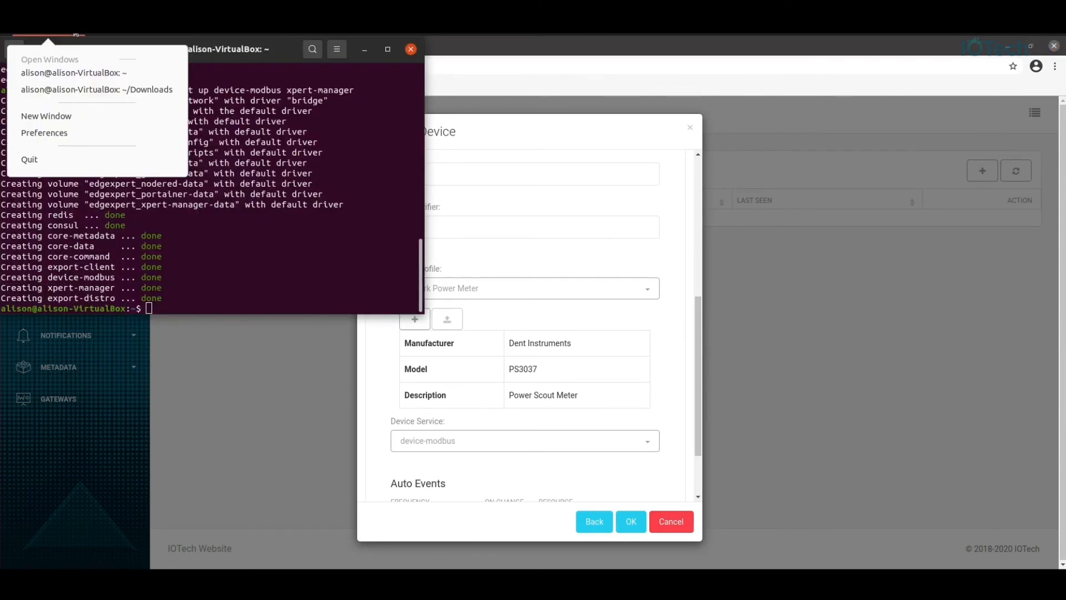
left_click(71, 116)
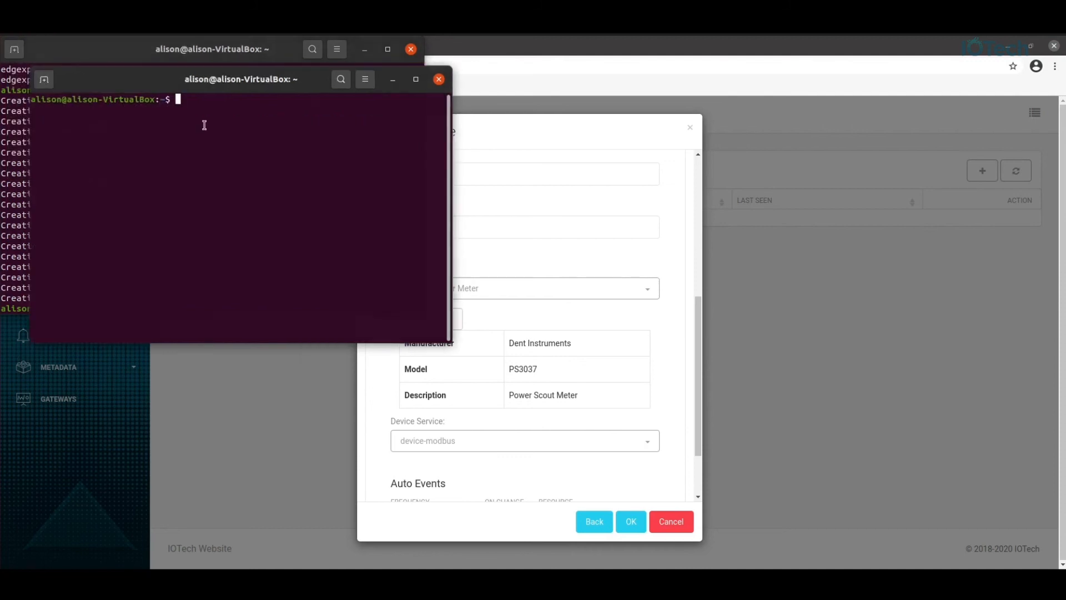
type("gedit /usr/share/edgexpert/examples/device-services/modbus/power-submeter/DENT.Mod.PS6037.profile.yaml")
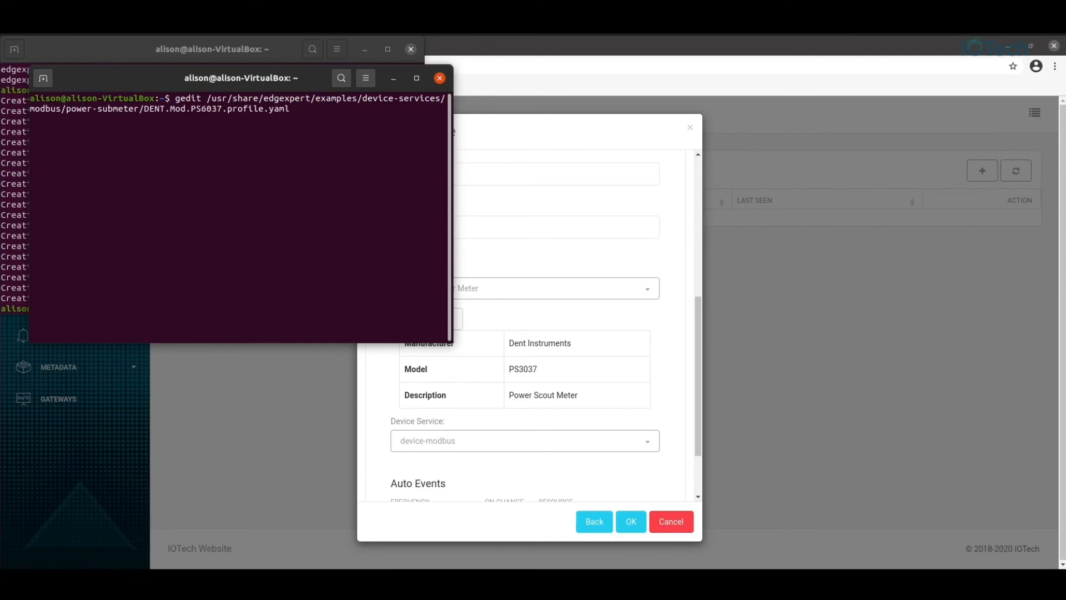
key("Return")
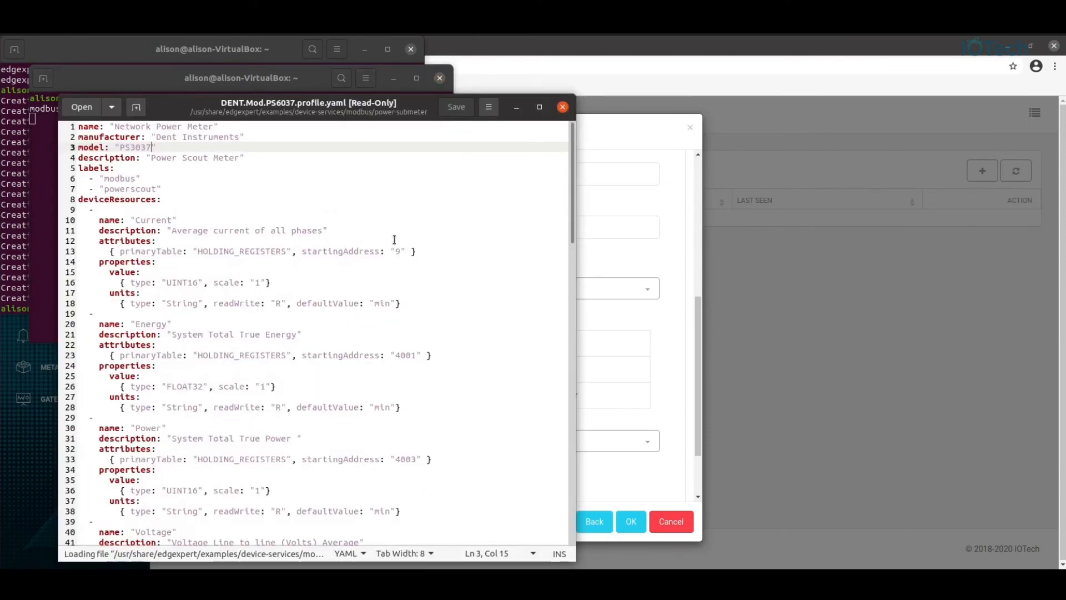
Review the YAML's deviceResources, deviceCommands and coreCommands, then go back to the Add New Device form.
scroll(386, 242, "down", 12)
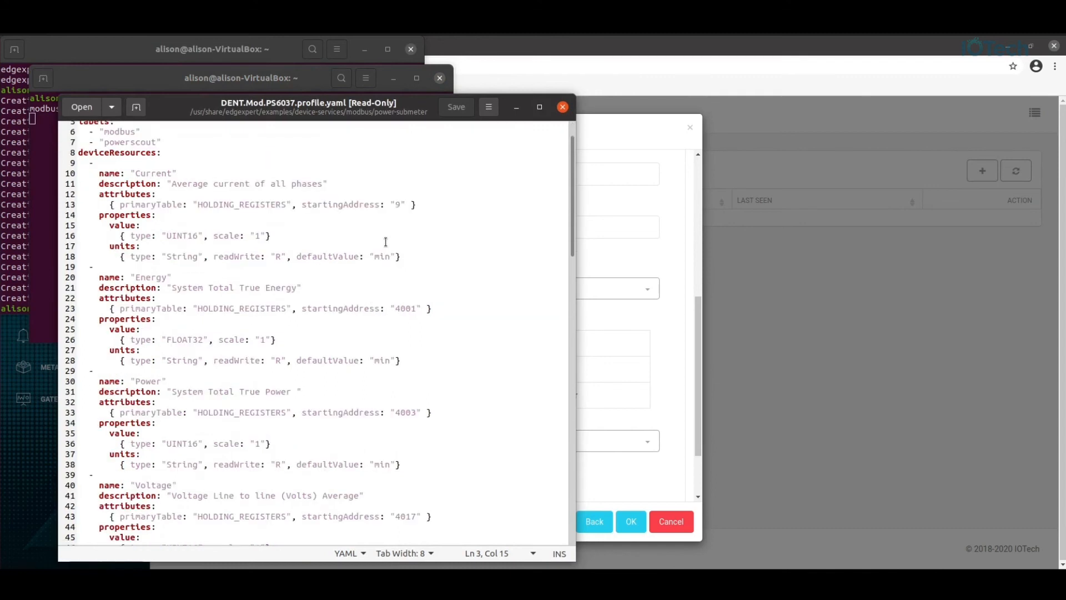
scroll(385, 242, "down", 5)
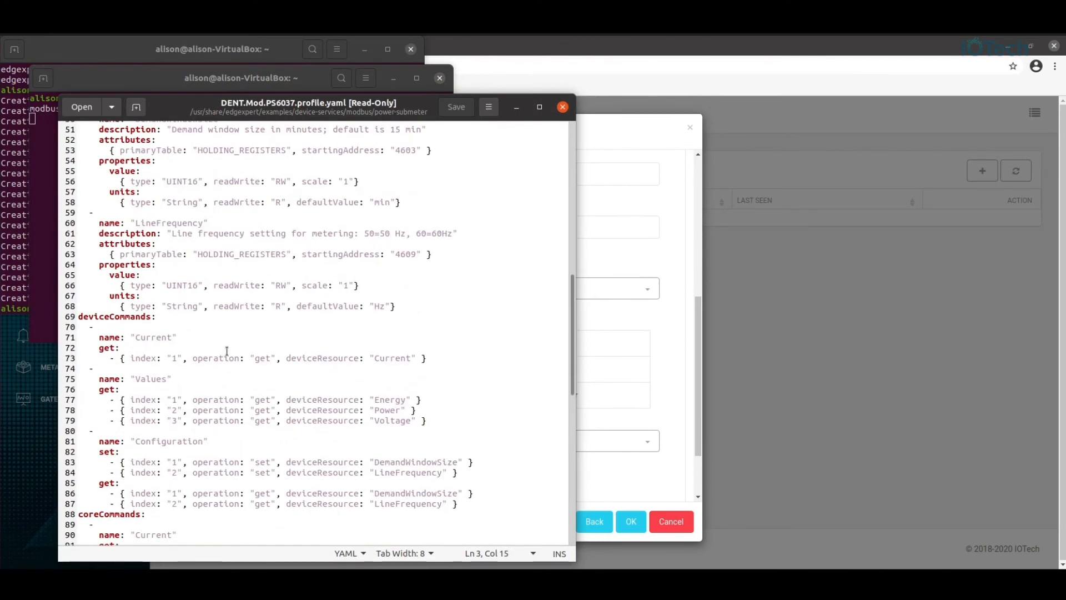
scroll(226, 351, "down", 10)
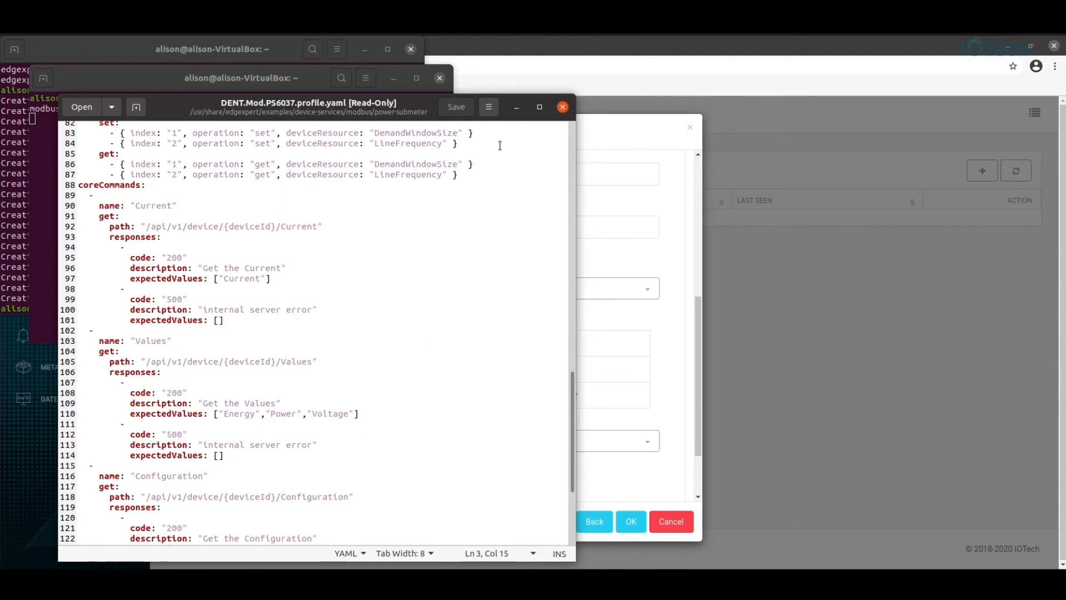
left_click(675, 335)
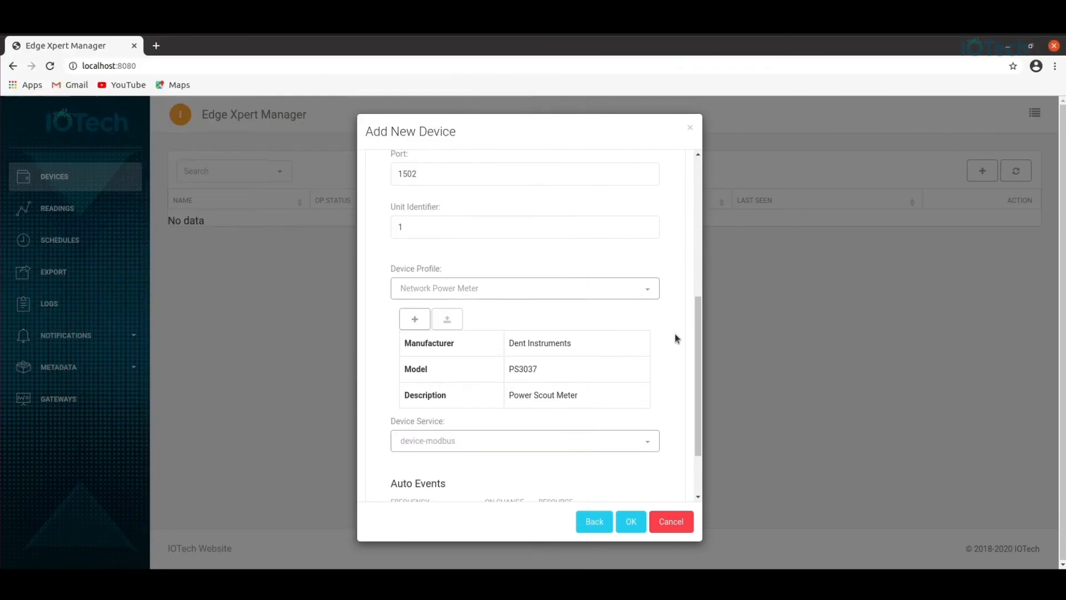
Add a 1s auto event for the Current resource.
left_click_drag(699, 363, 695, 431)
left_click(441, 443)
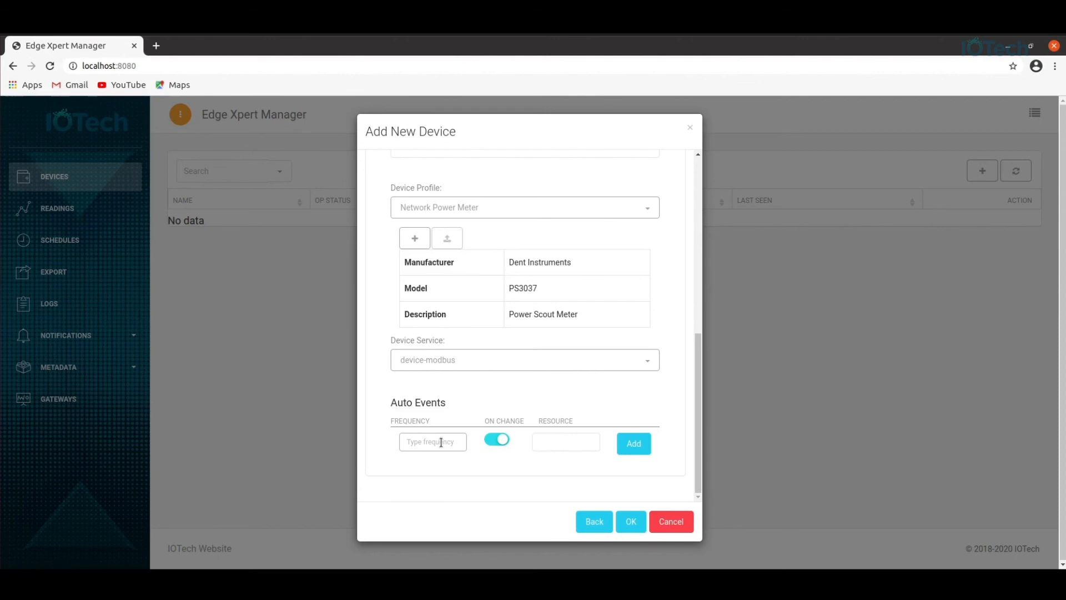
type("1s")
left_click(572, 446)
type("Current")
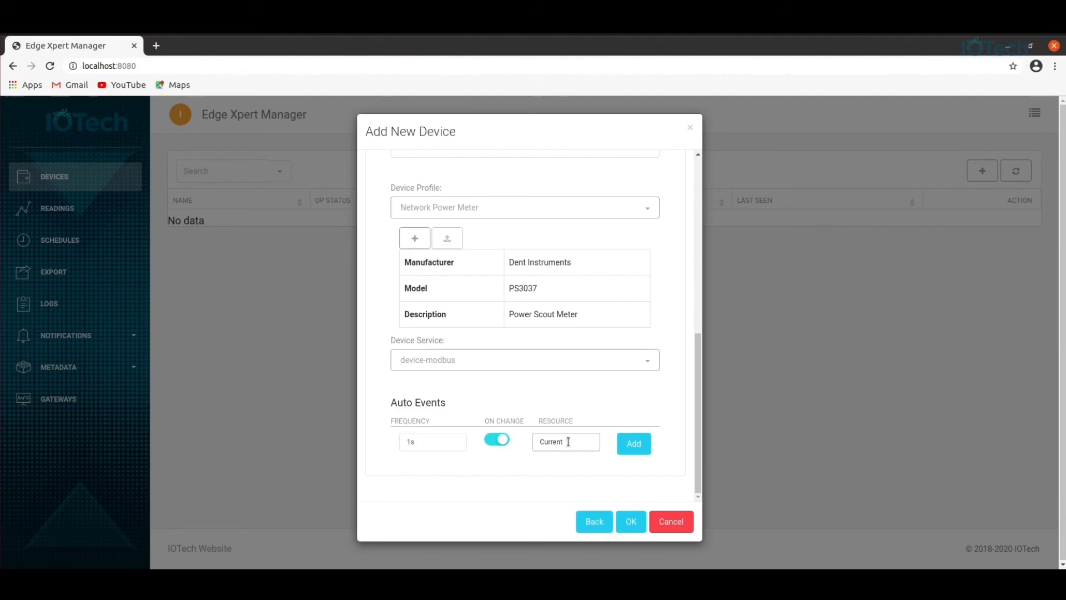
left_click(638, 448)
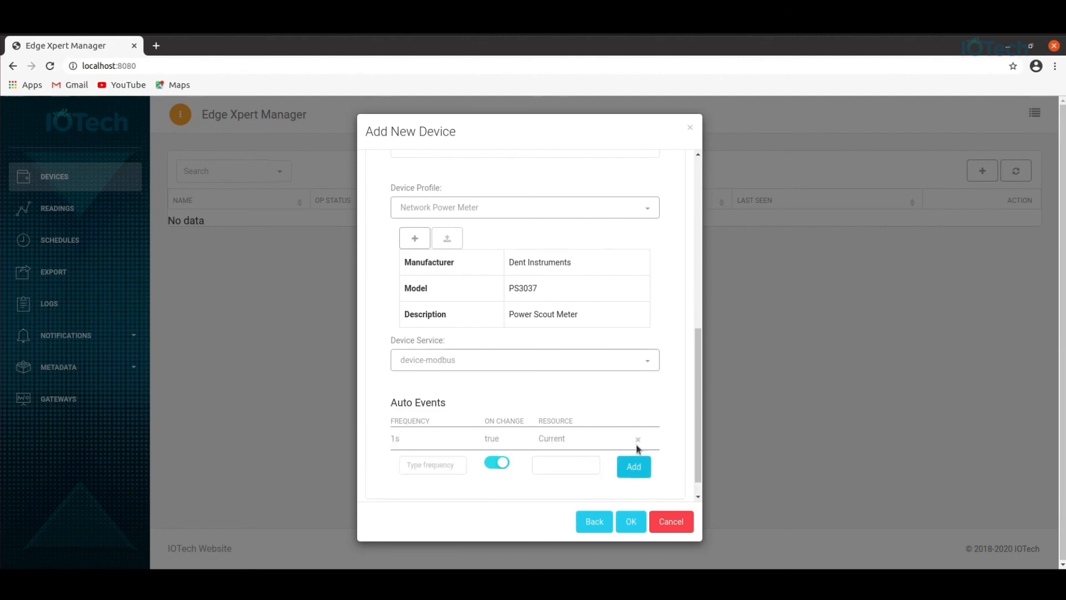
left_click(437, 463)
Add a 1s auto event for the Configuration resource.
type("1s")
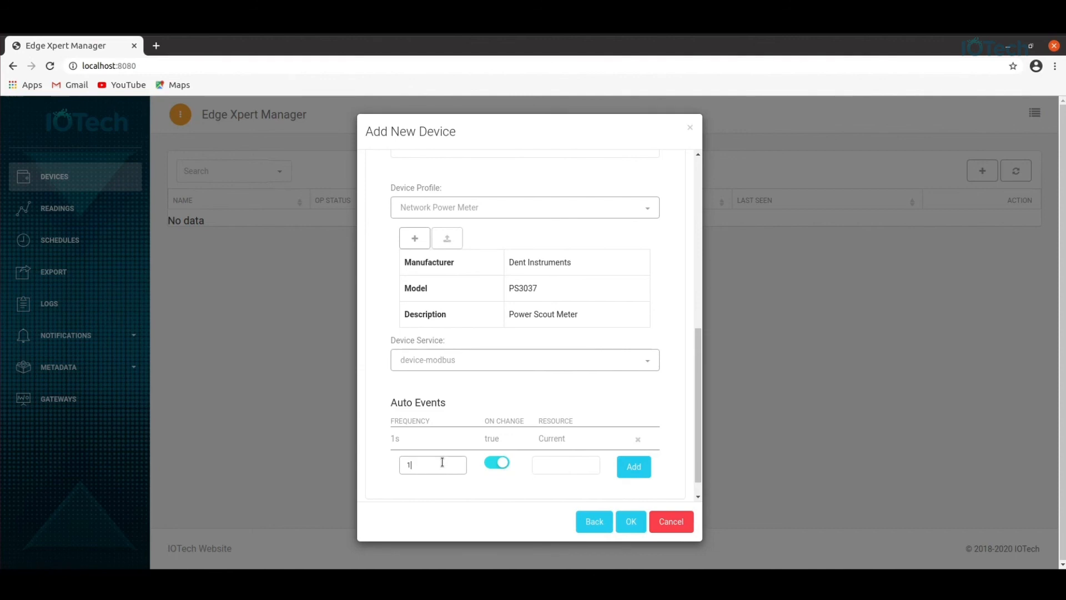
left_click(562, 466)
type("Configuration")
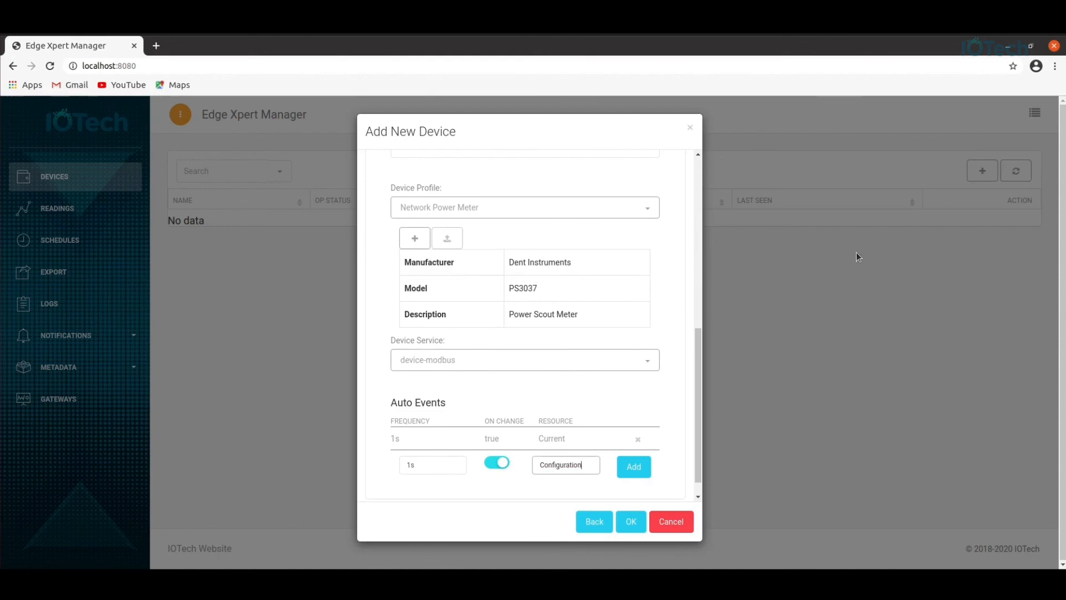
left_click(634, 467)
Add a 1s auto event for Values and save the PowerMeter device.
left_click(424, 493)
type("1s")
left_click(549, 486)
type("Va")
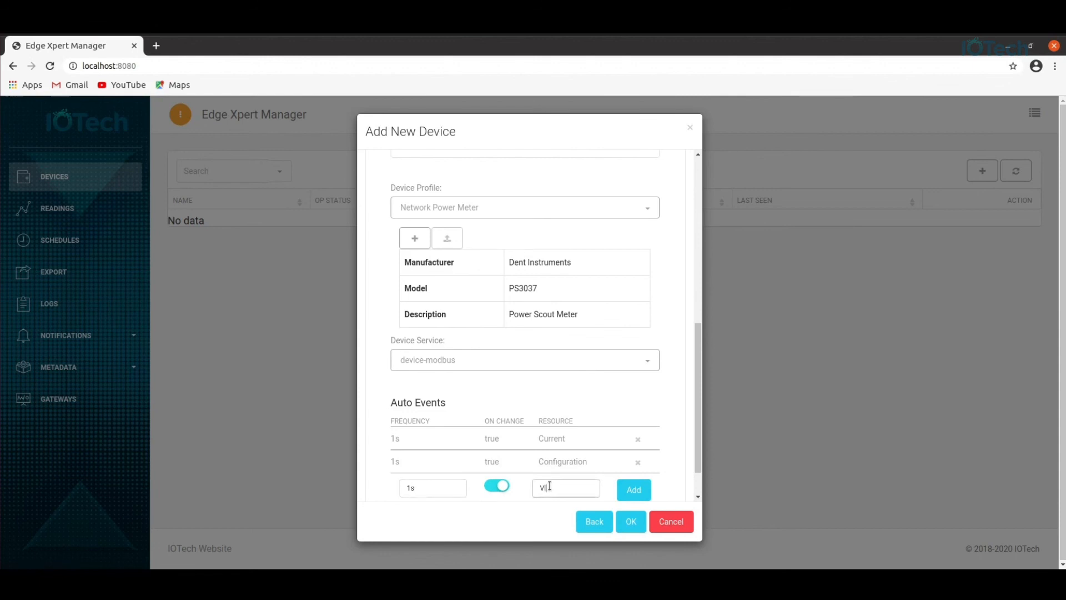
type("lues")
left_click(645, 494)
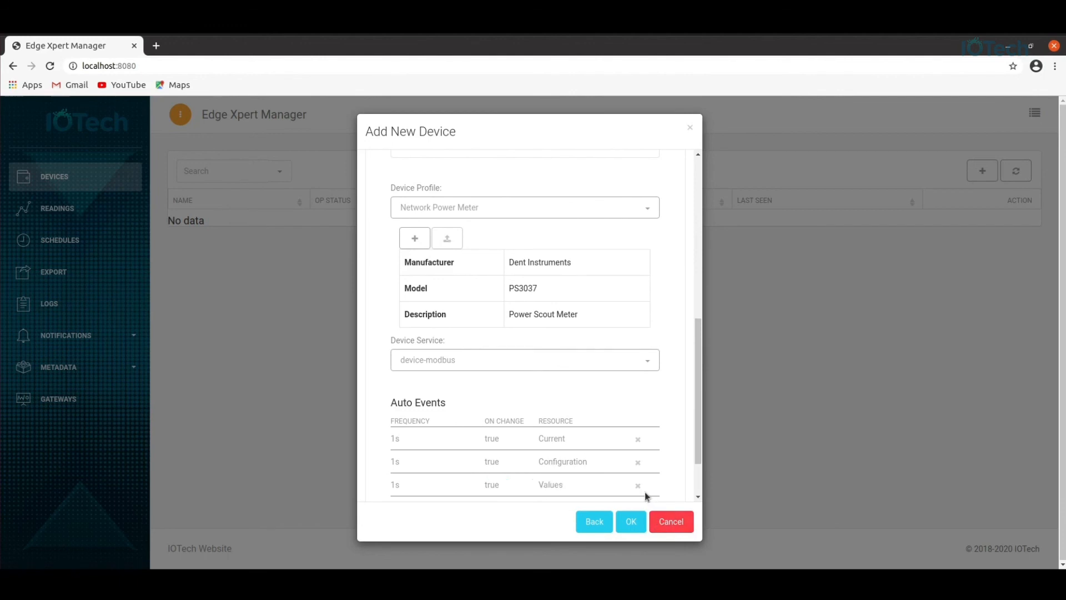
left_click(637, 522)
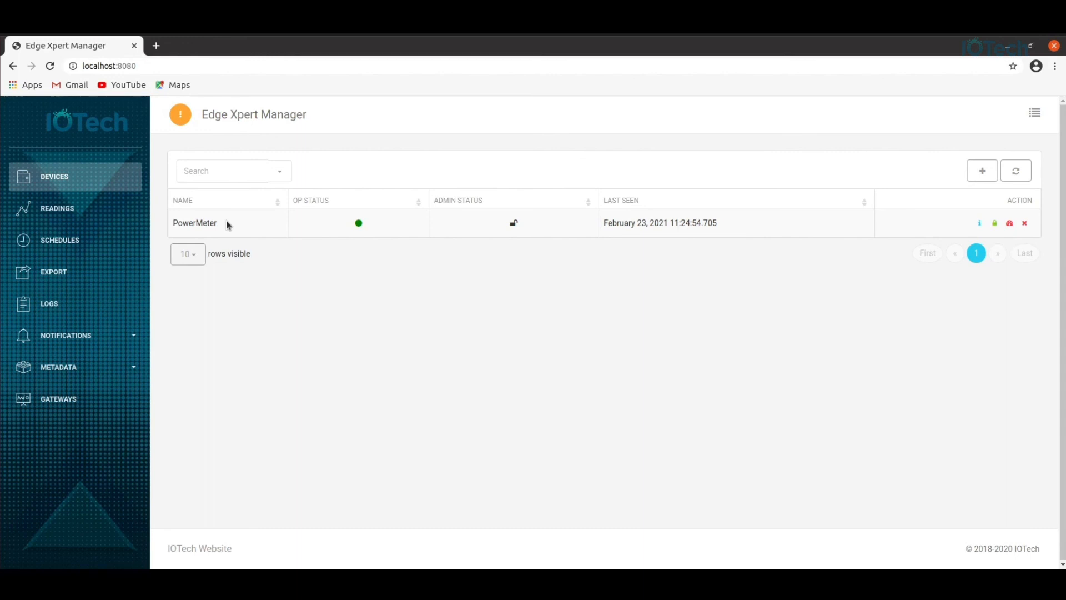
left_click(67, 212)
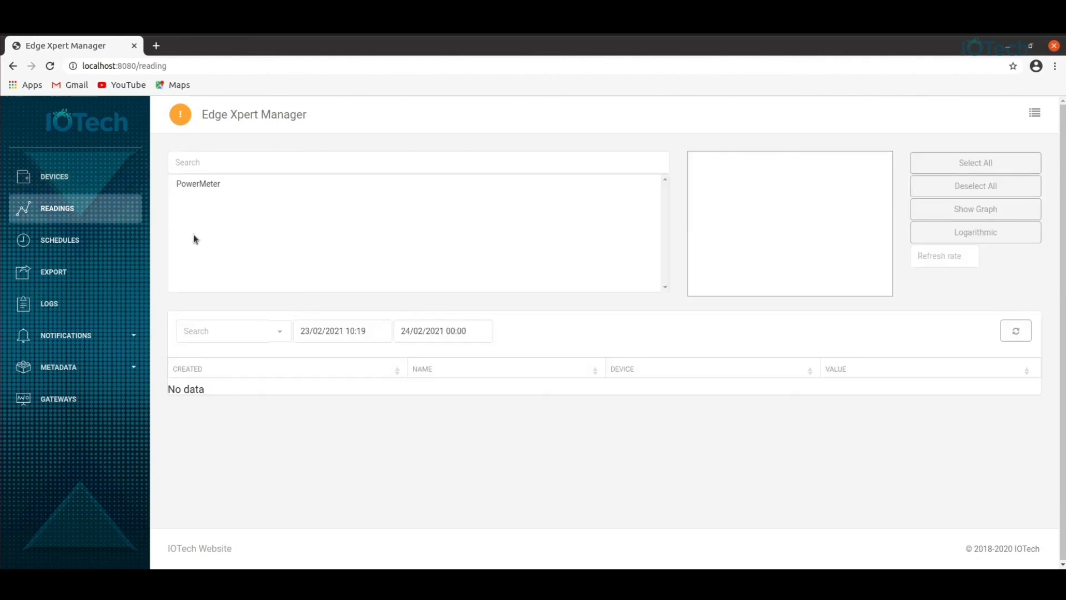
Show PowerMeter's readings and scroll through values like Current 50, Power 600 and Voltage 66.
left_click(216, 186)
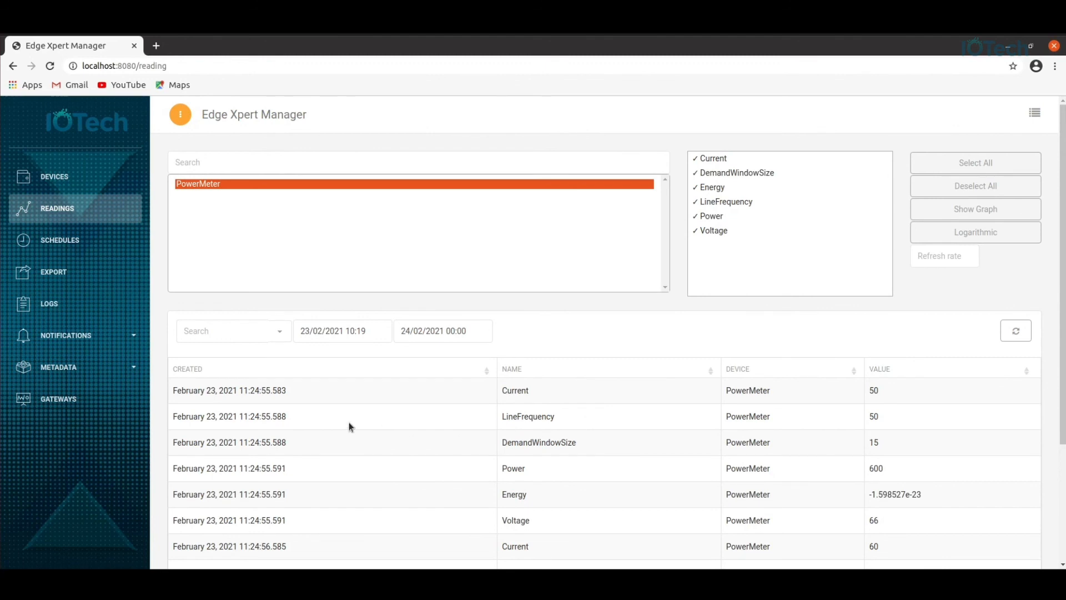
scroll(508, 421, "down", 1)
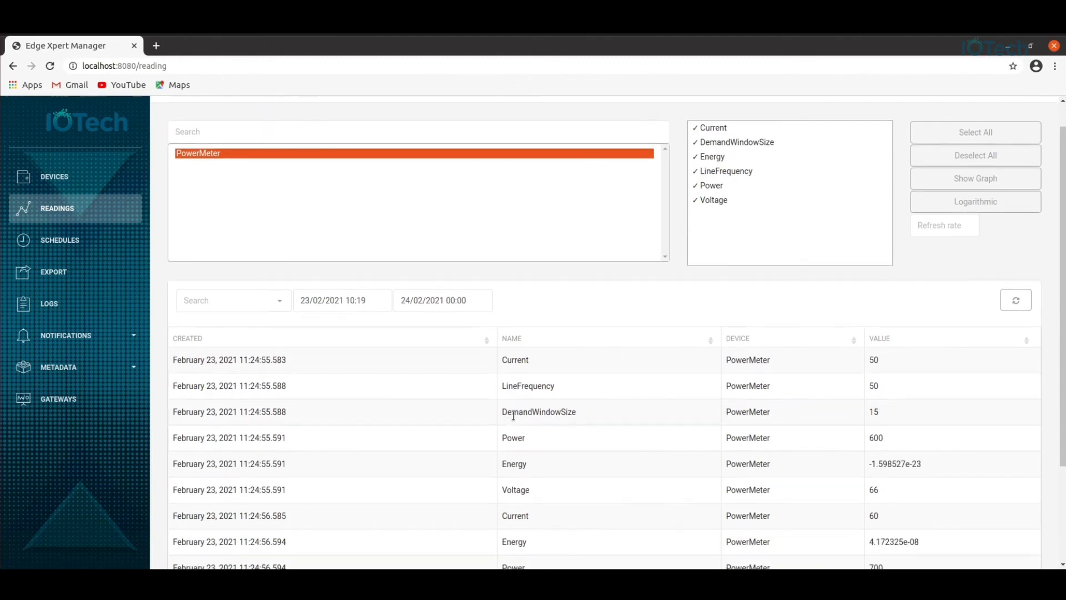
scroll(513, 416, "down", 2)
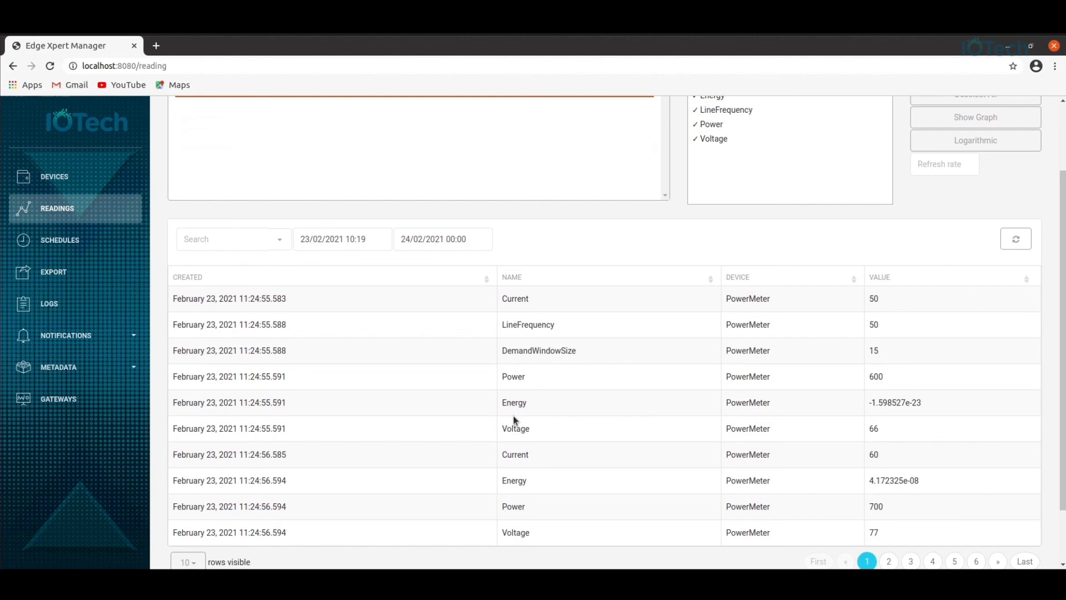